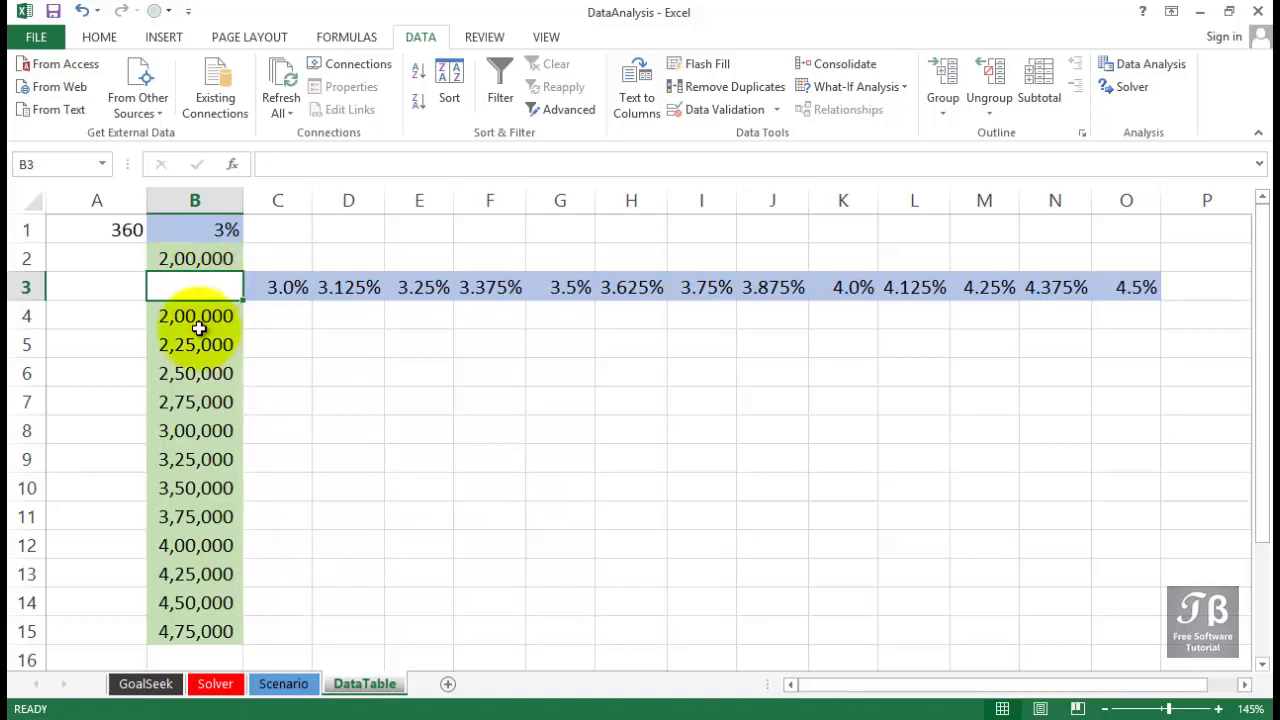
# Step: Highlight the column B loan amounts, the row 3 interest rates and the empty C4:O15 results grid
pyautogui.moveTo(199, 318); pyautogui.dragTo(181, 633)
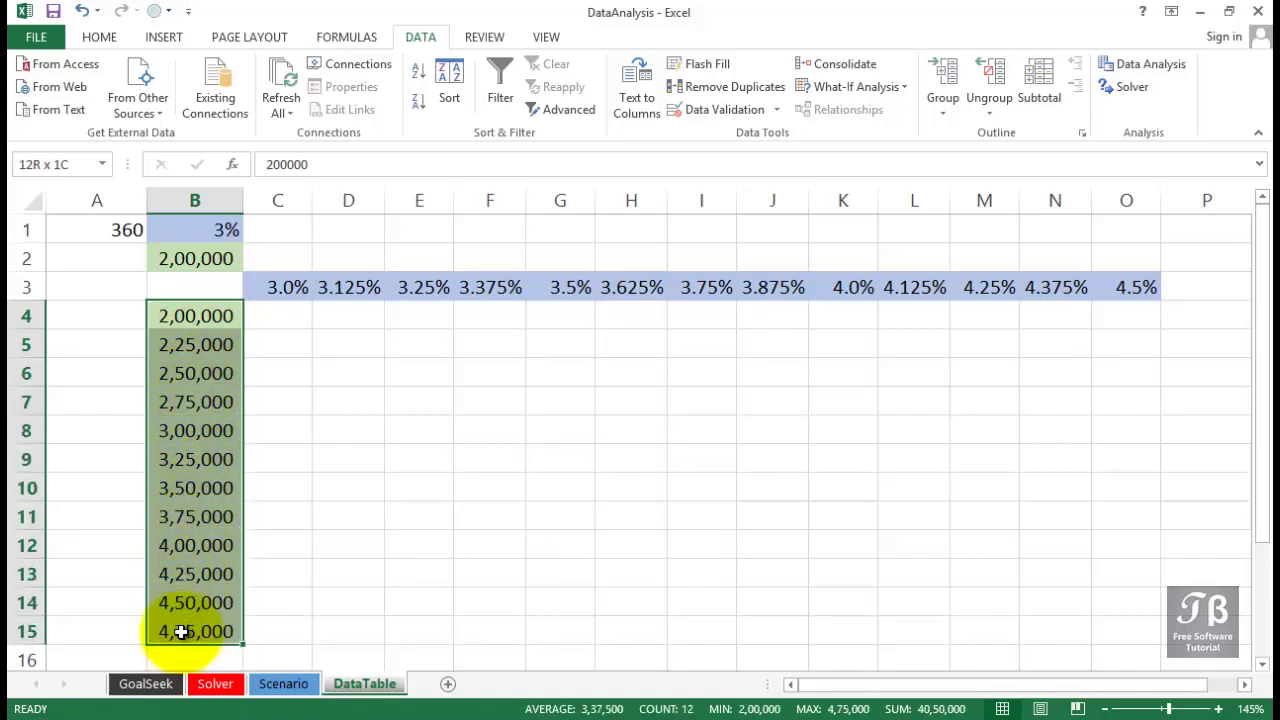
pyautogui.click(290, 290)
pyautogui.moveTo(290, 290); pyautogui.dragTo(1134, 289)
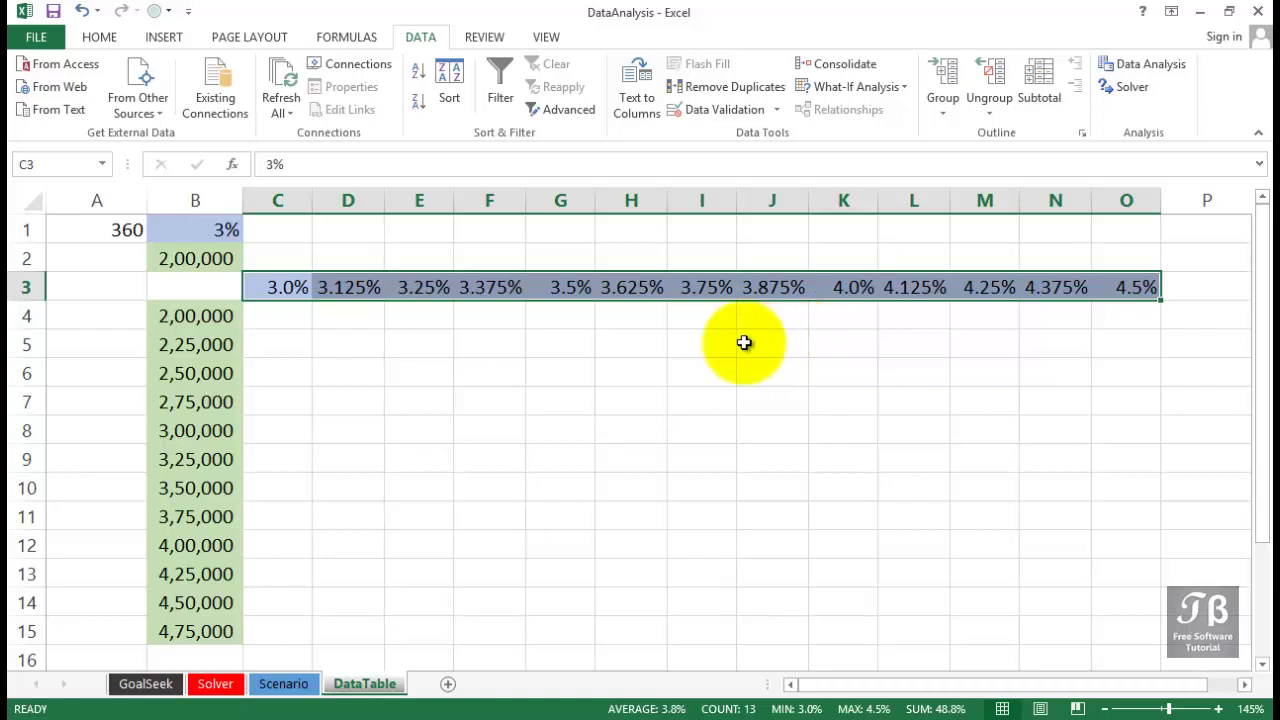
pyautogui.click(286, 312)
pyautogui.moveTo(286, 312); pyautogui.dragTo(1136, 626)
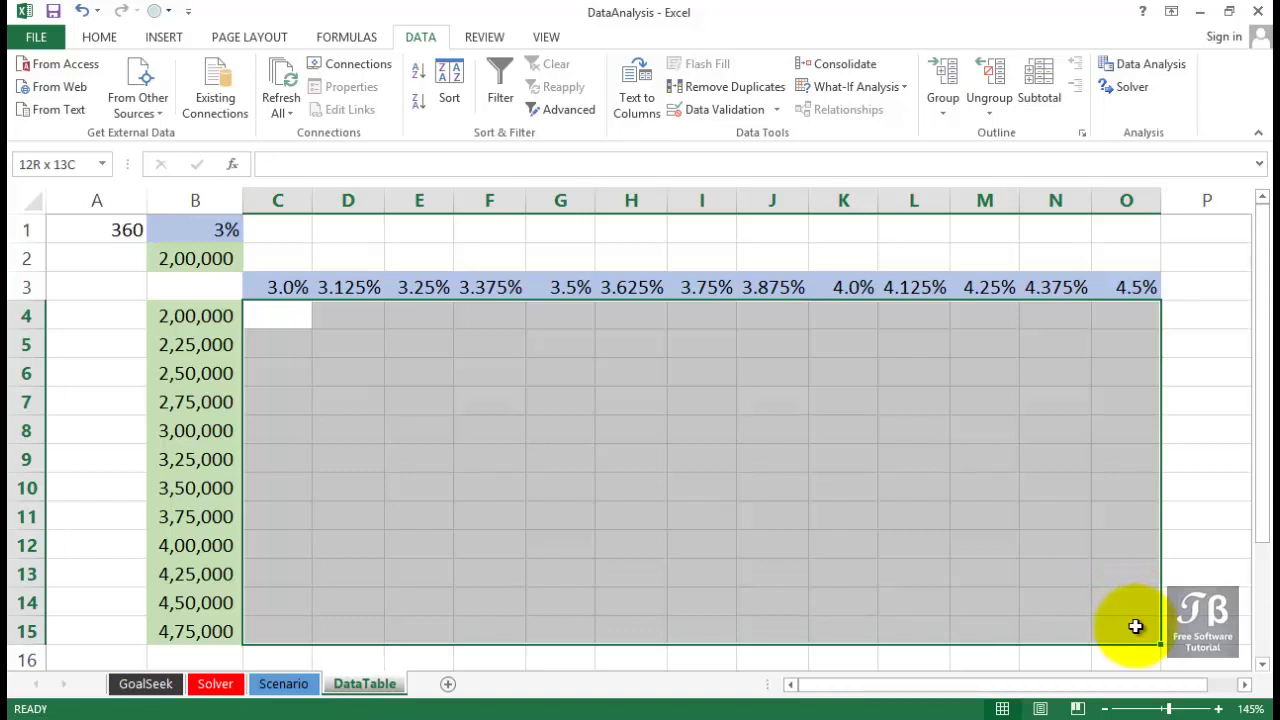
pyautogui.moveTo(1136, 626); pyautogui.dragTo(1136, 626)
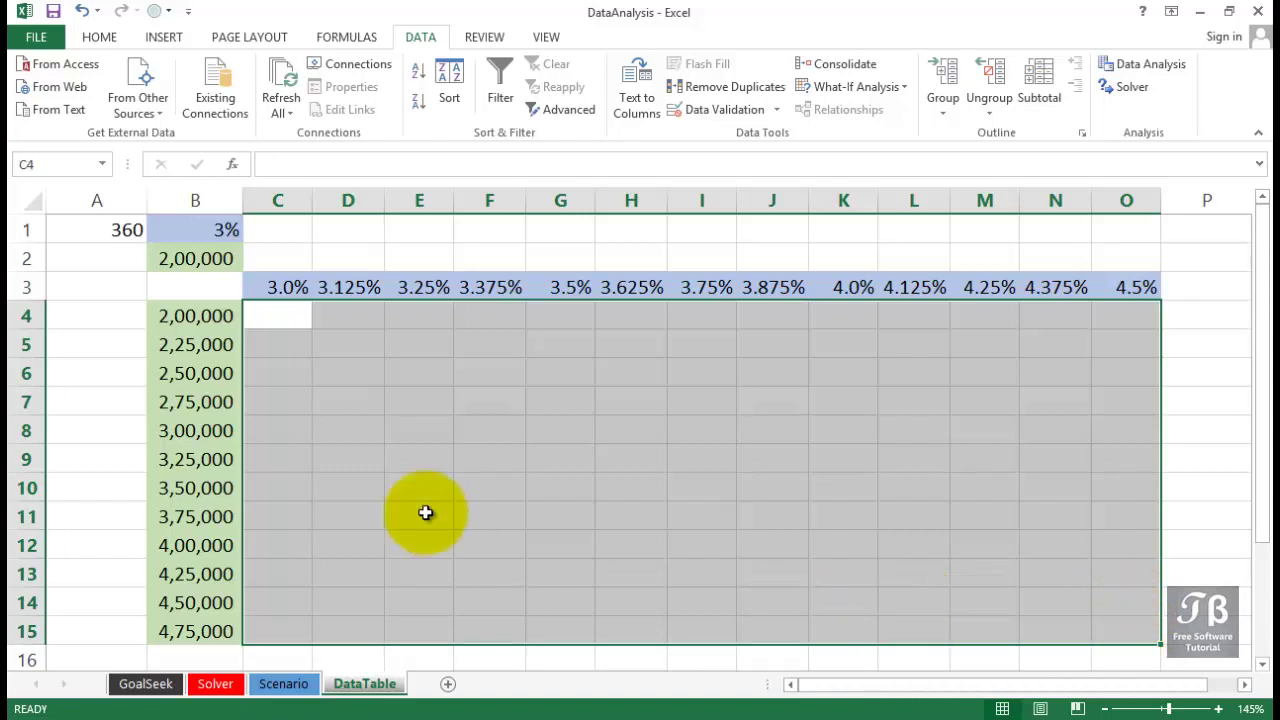
# Step: Point out corner cell B3, the 3% rate in B1, the loan amount in B2 and the first rate
pyautogui.click(192, 291)
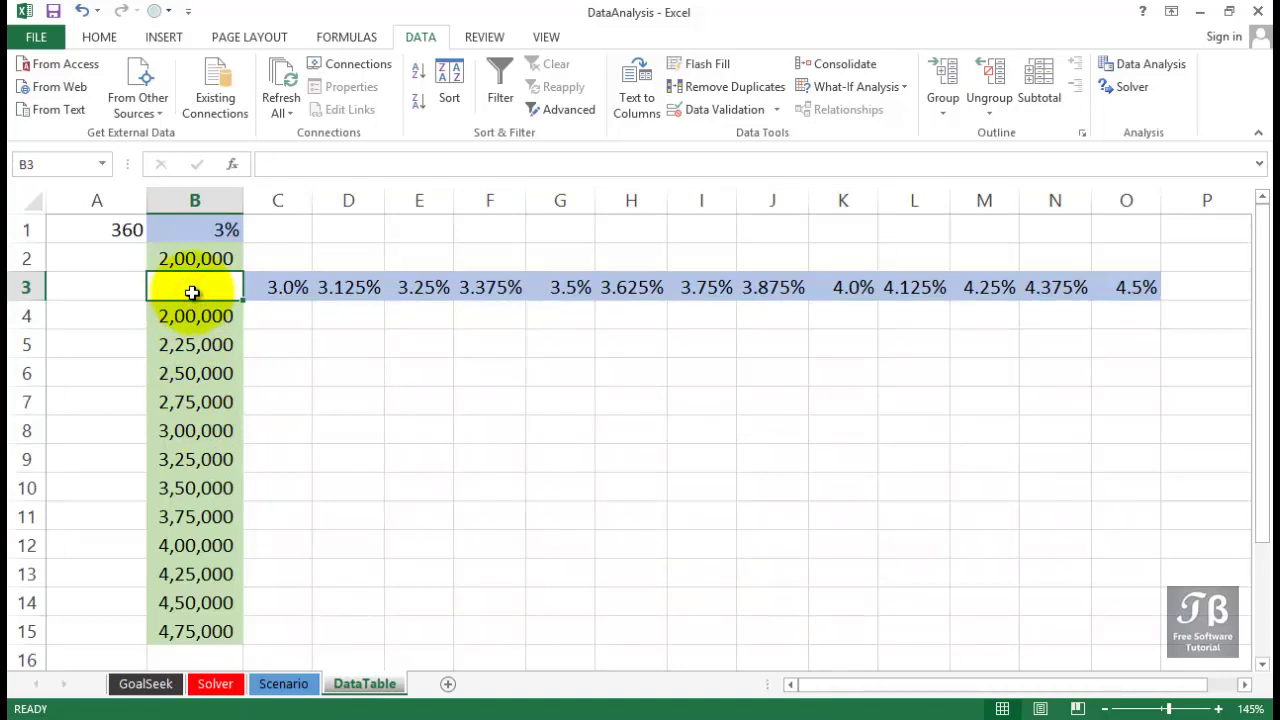
pyautogui.click(204, 232)
pyautogui.click(196, 262)
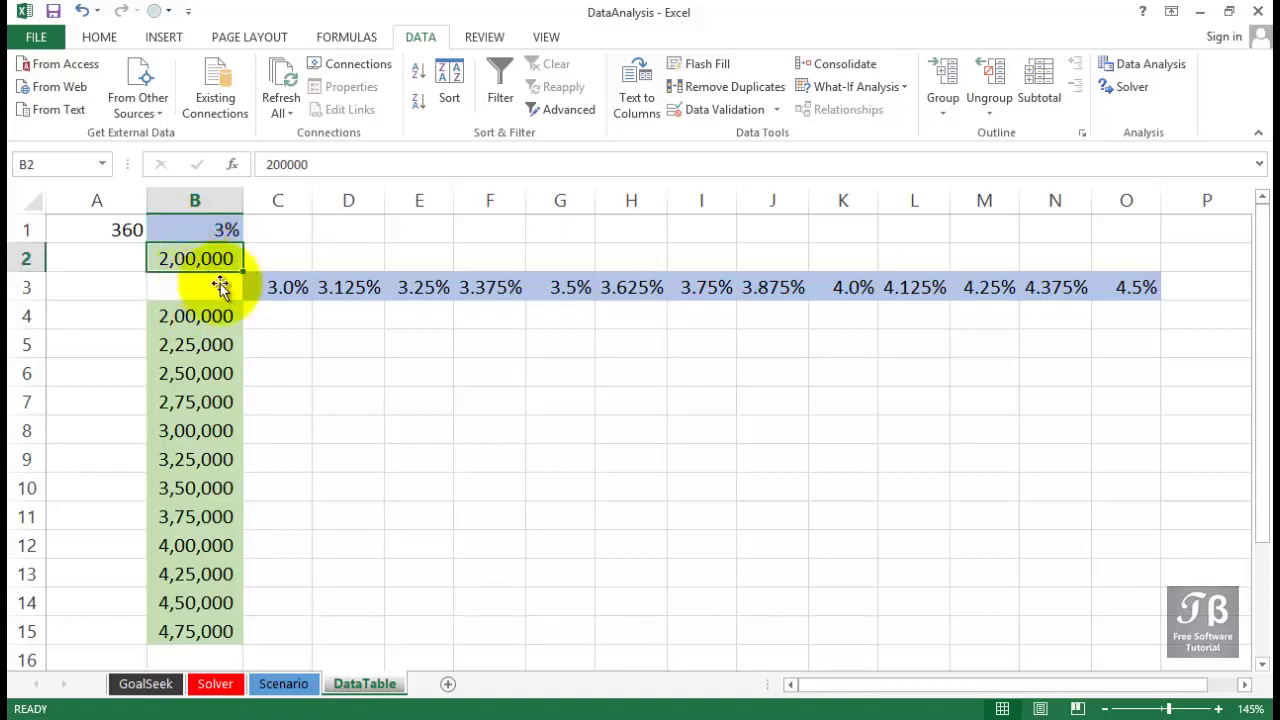
pyautogui.click(295, 288)
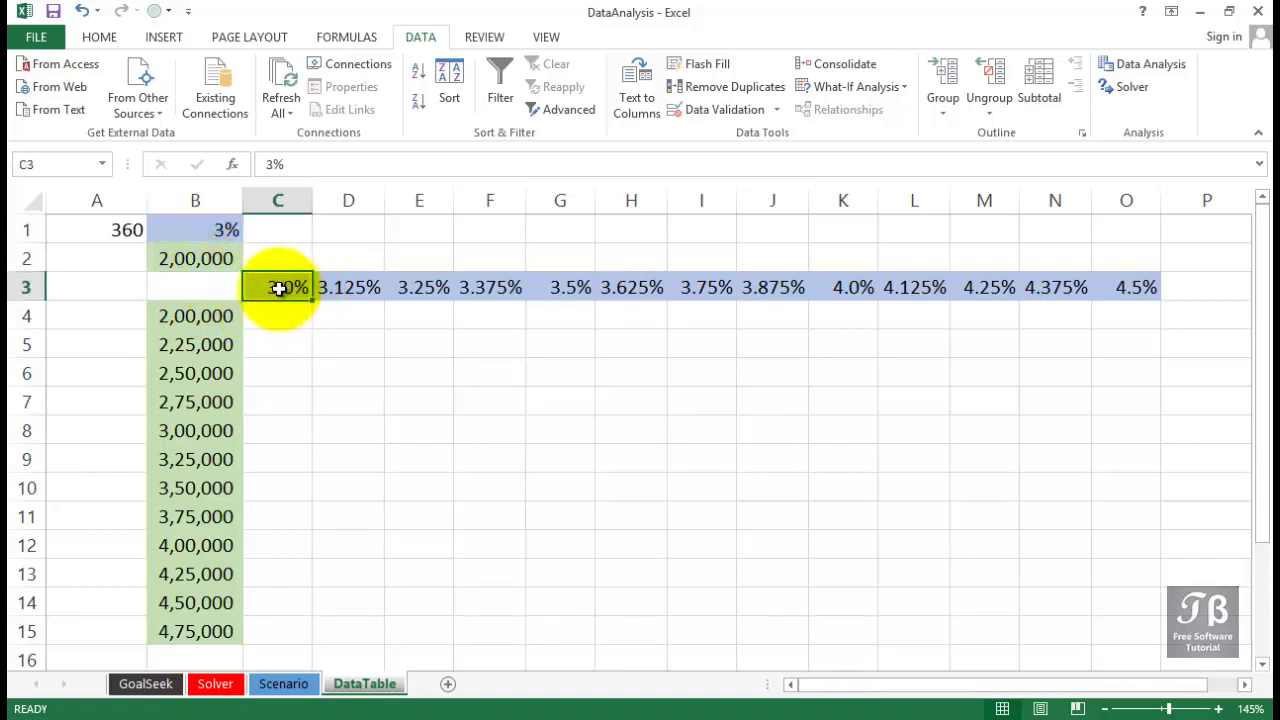
pyautogui.click(171, 283)
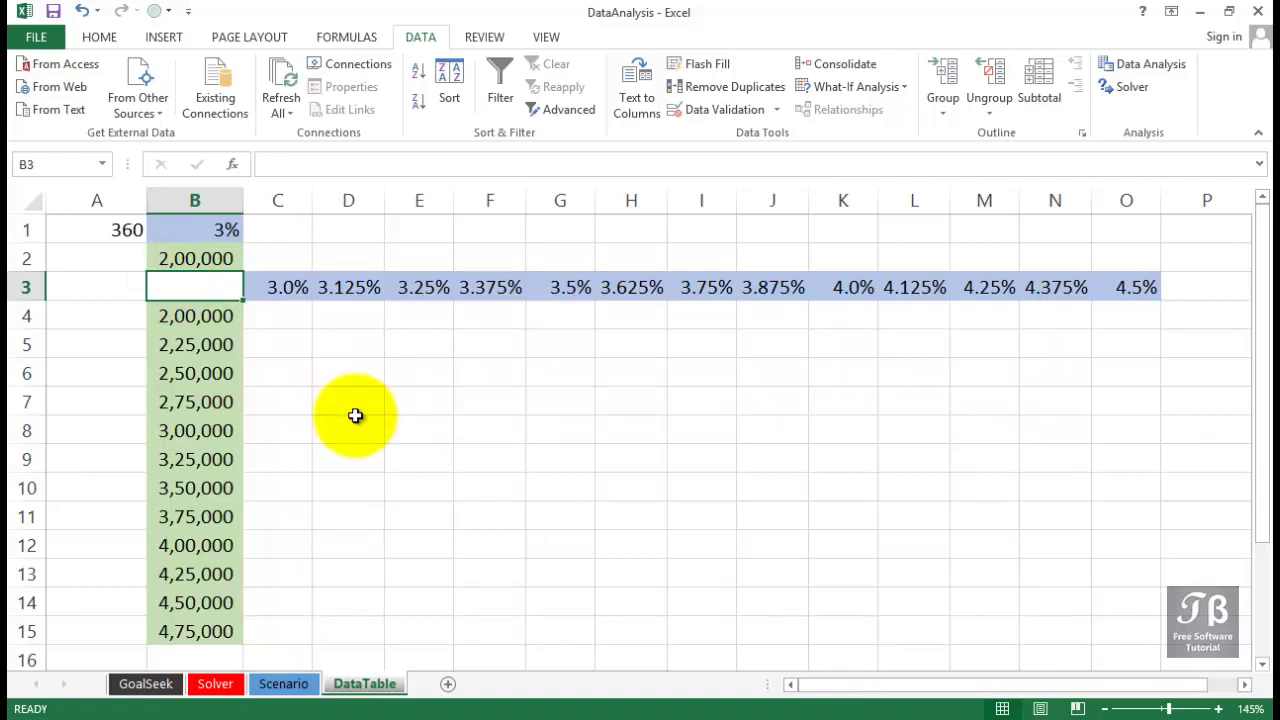
# Step: Enter =pmt(B1/12,A1,-B2) in B3, giving a $843.21 monthly payment
pyautogui.write('=pm')
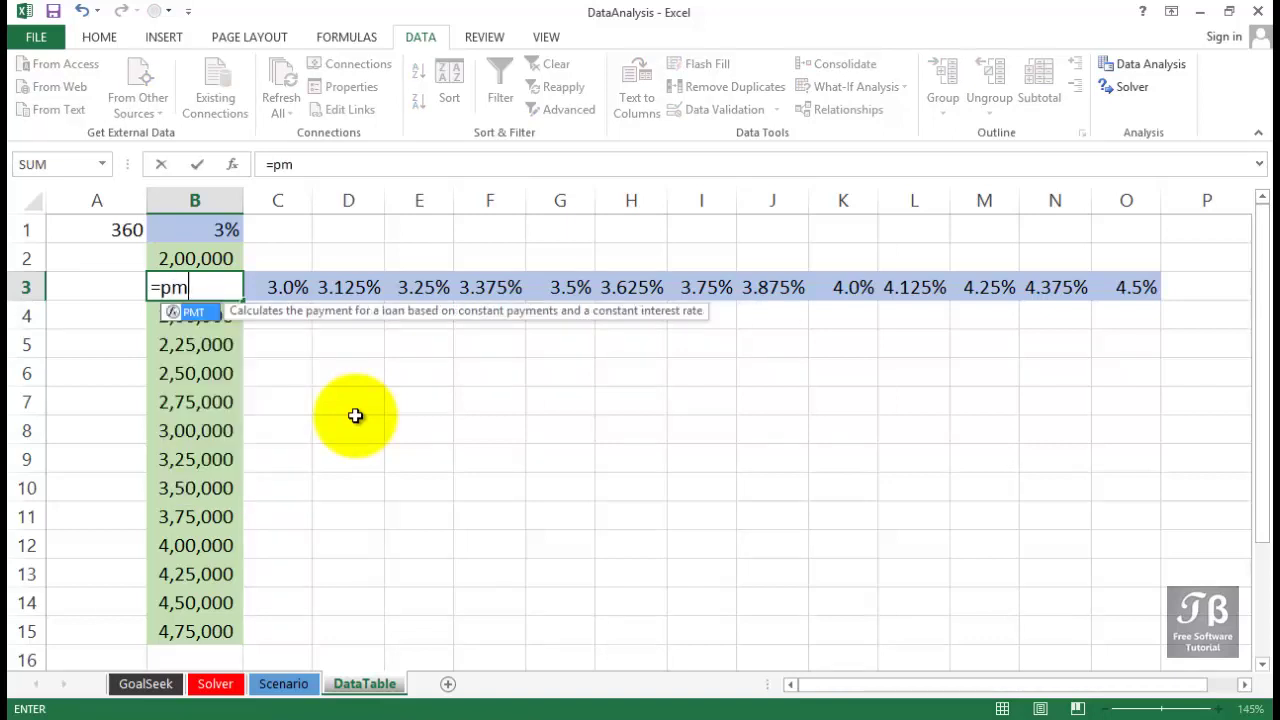
pyautogui.write('t(')
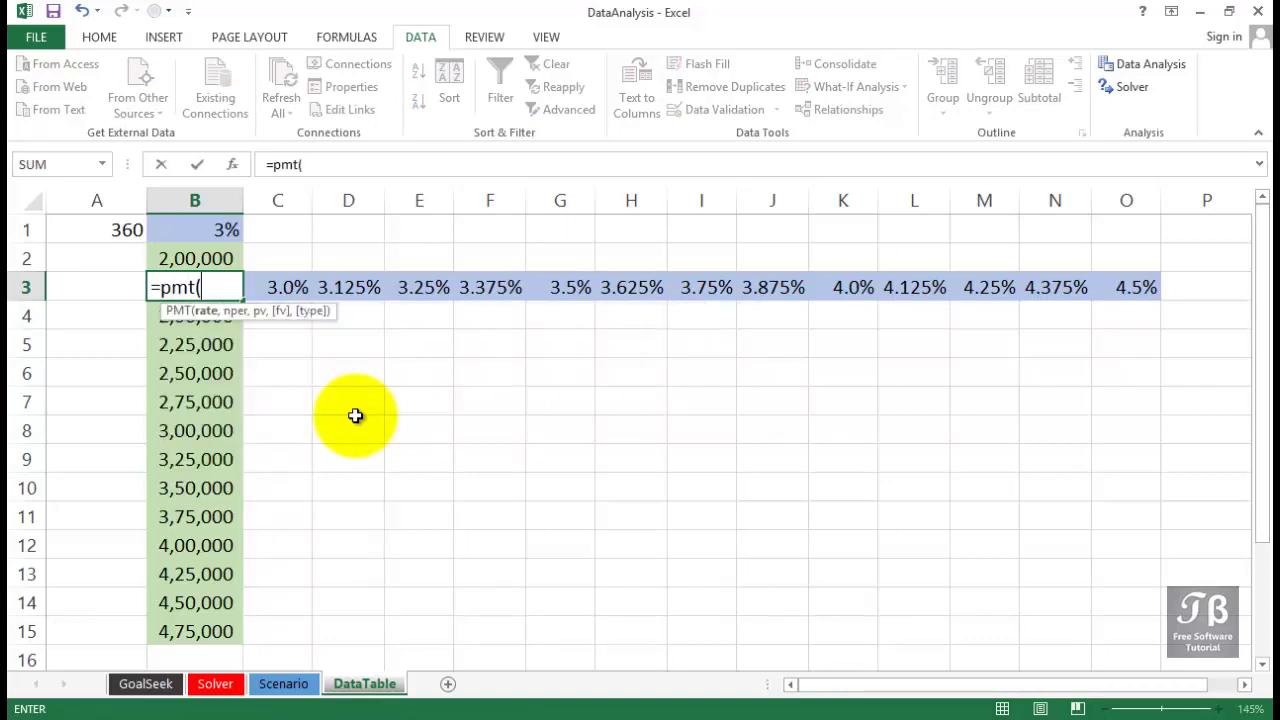
pyautogui.click(204, 234)
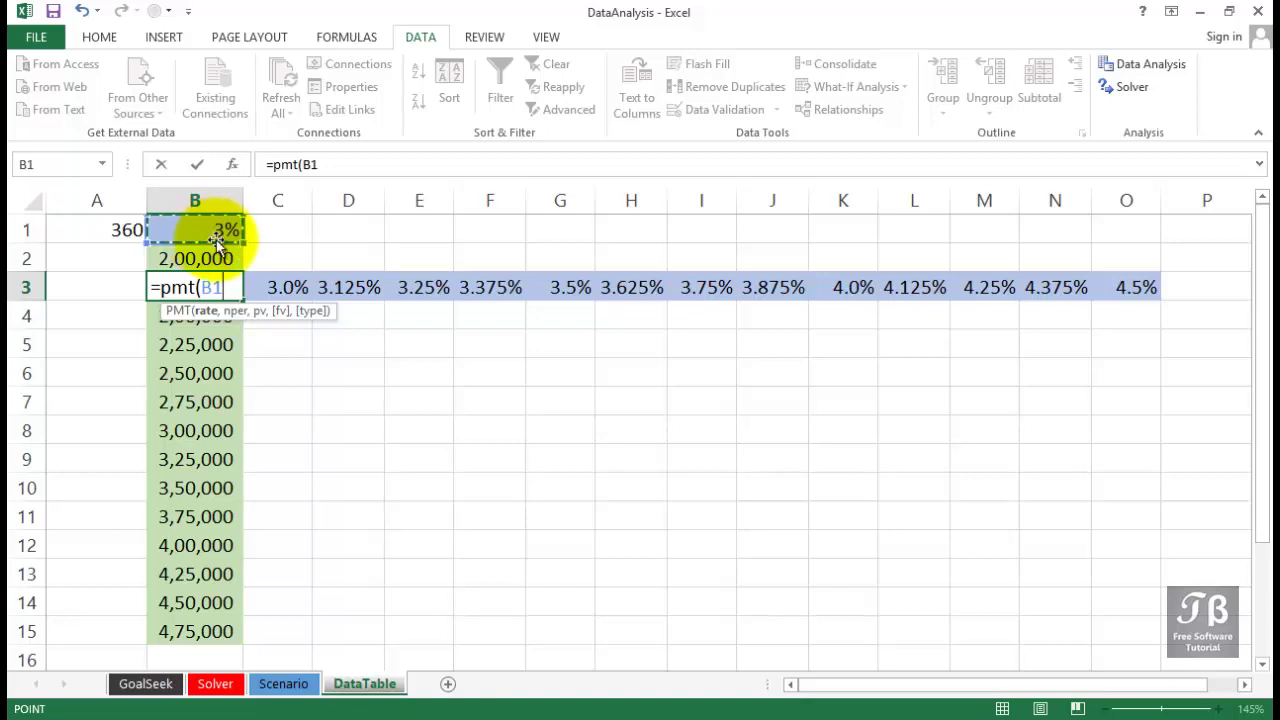
pyautogui.write('/12')
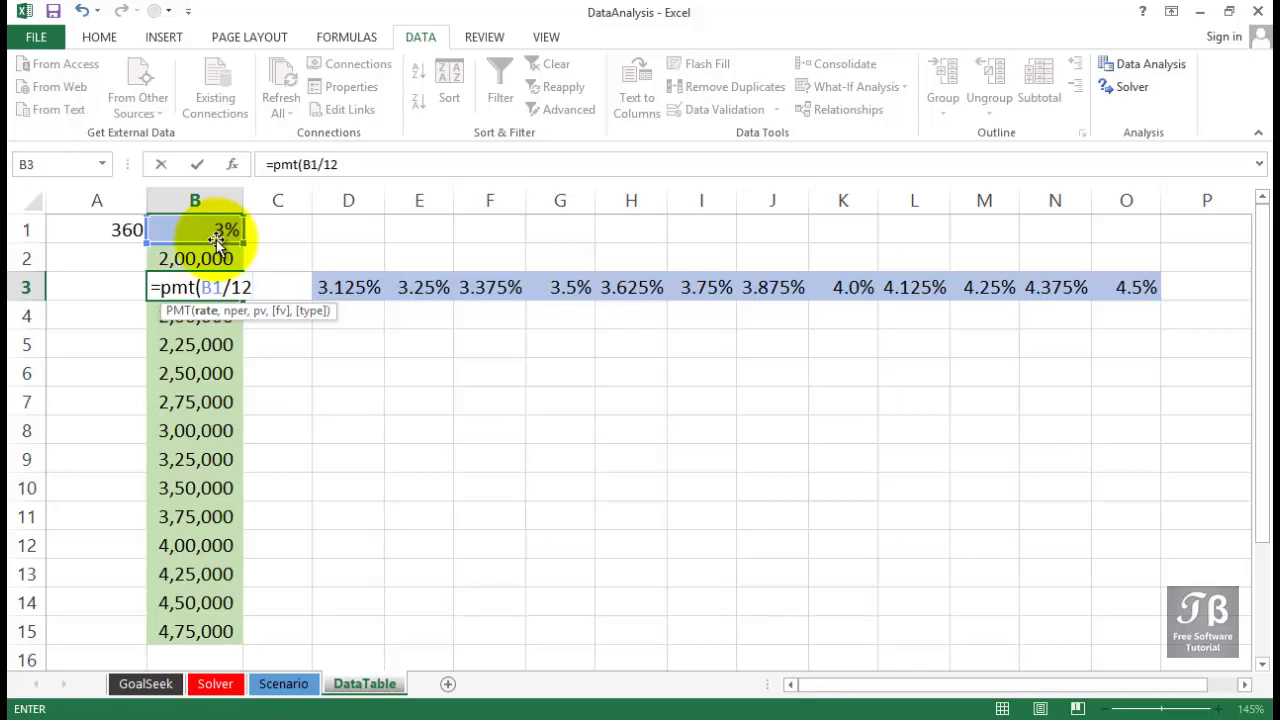
pyautogui.write(',')
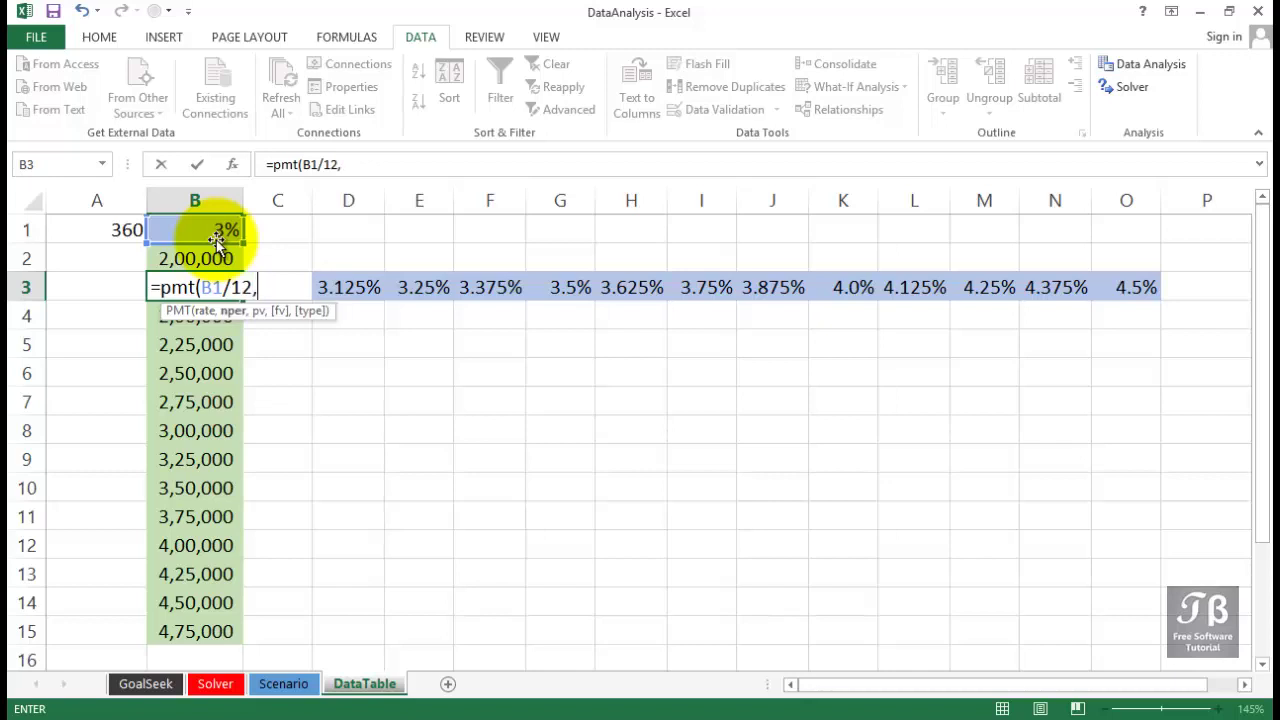
pyautogui.click(117, 229)
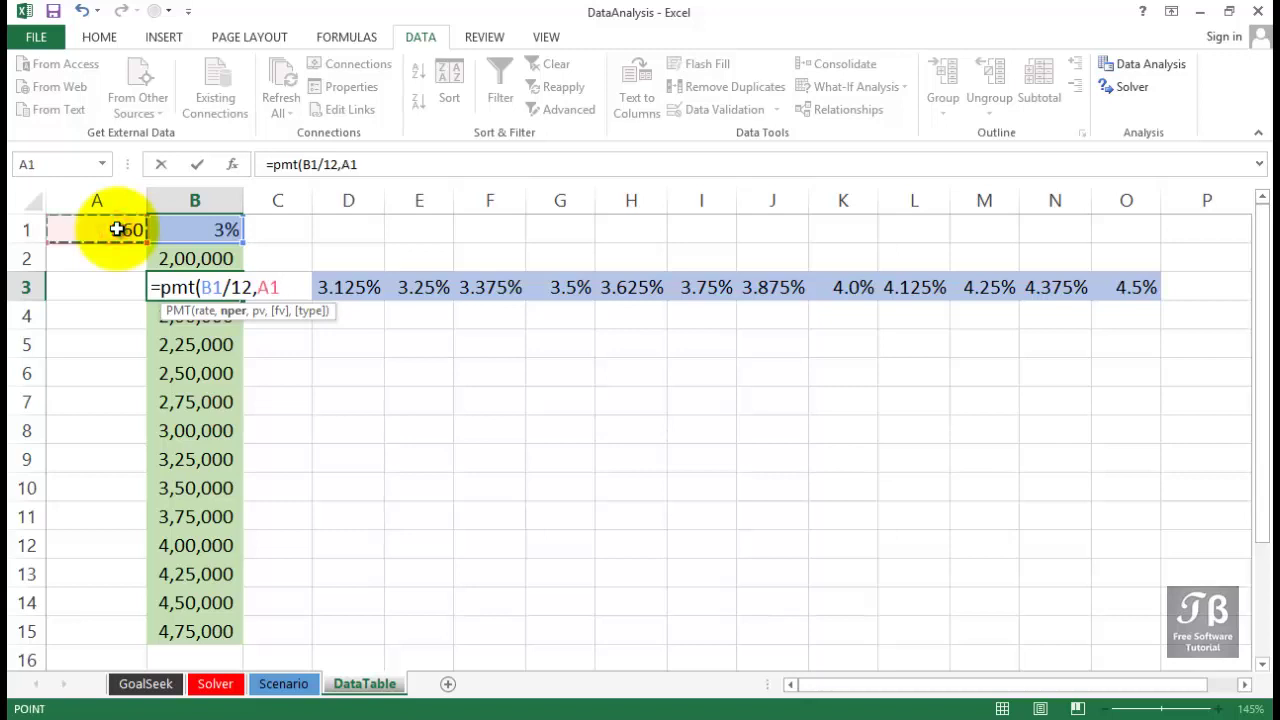
pyautogui.write(',')
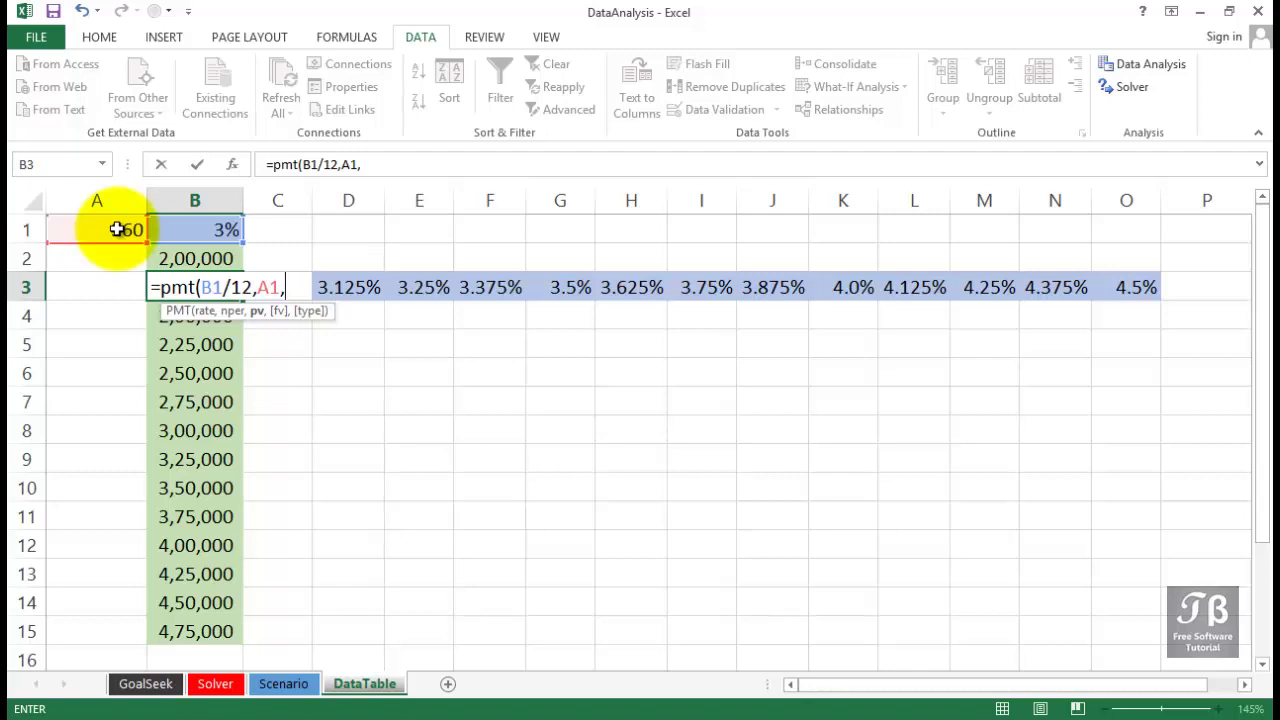
pyautogui.click(178, 259)
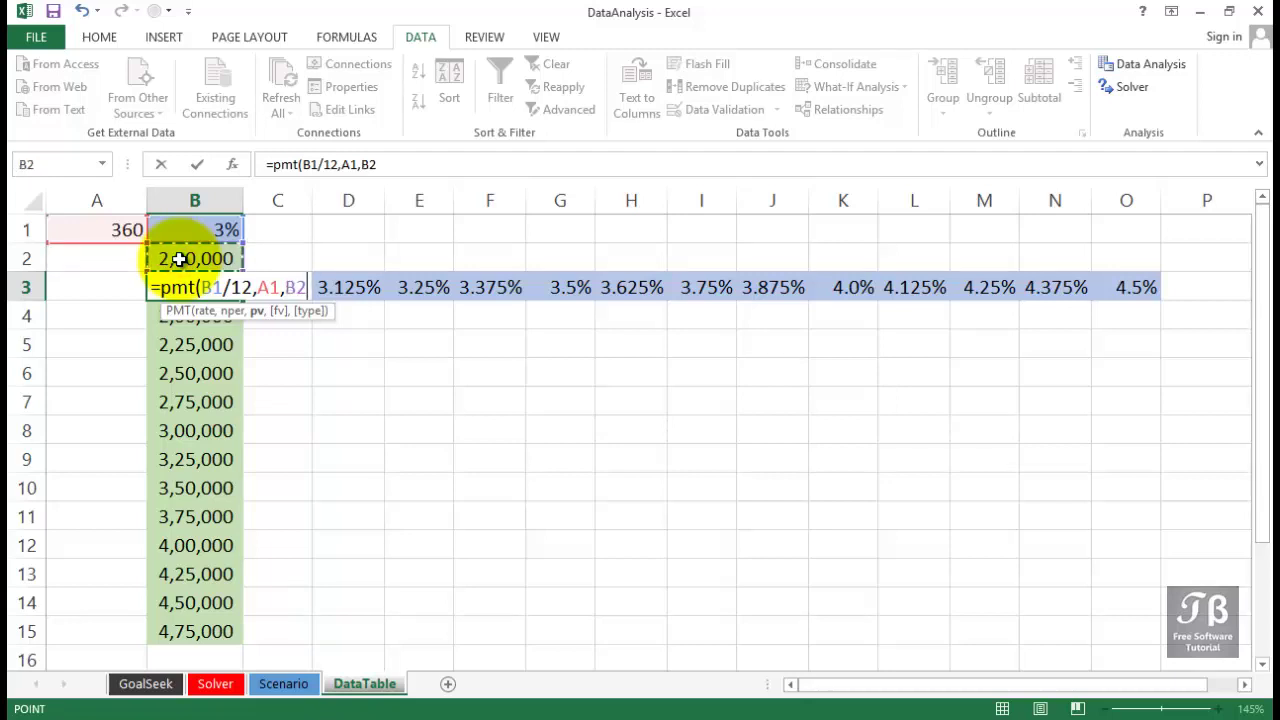
pyautogui.click(288, 291)
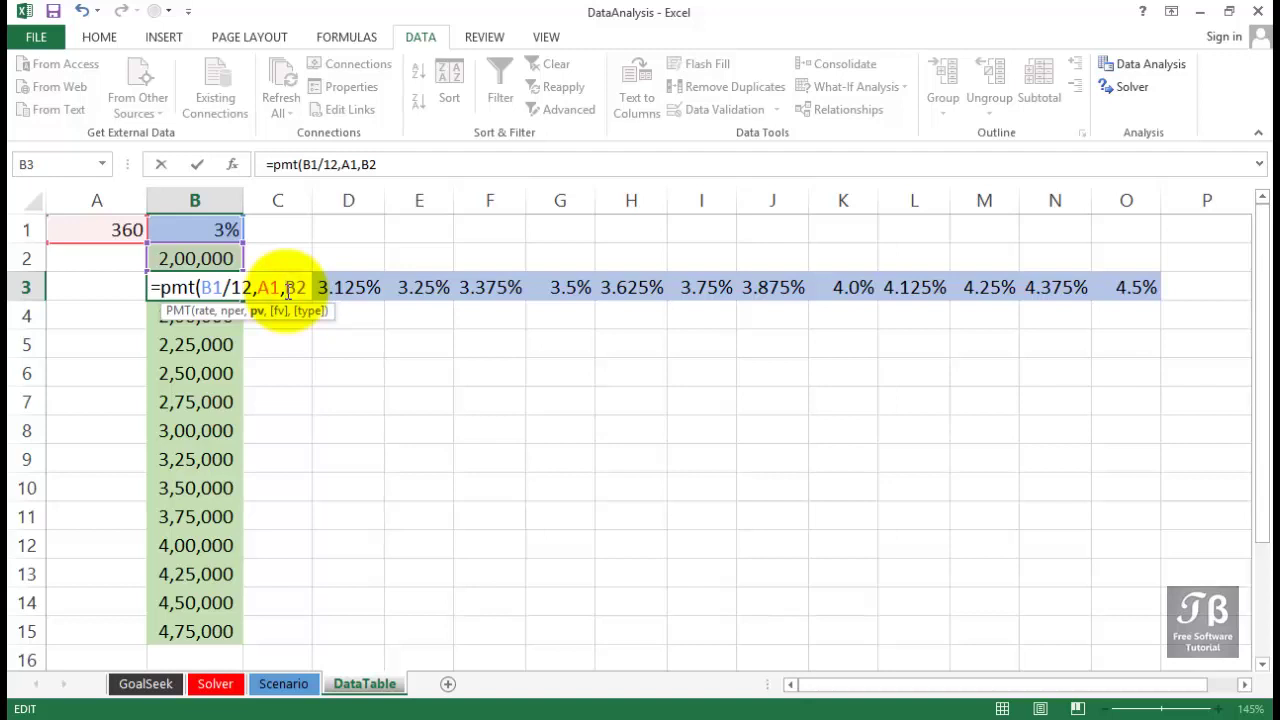
pyautogui.write('-')
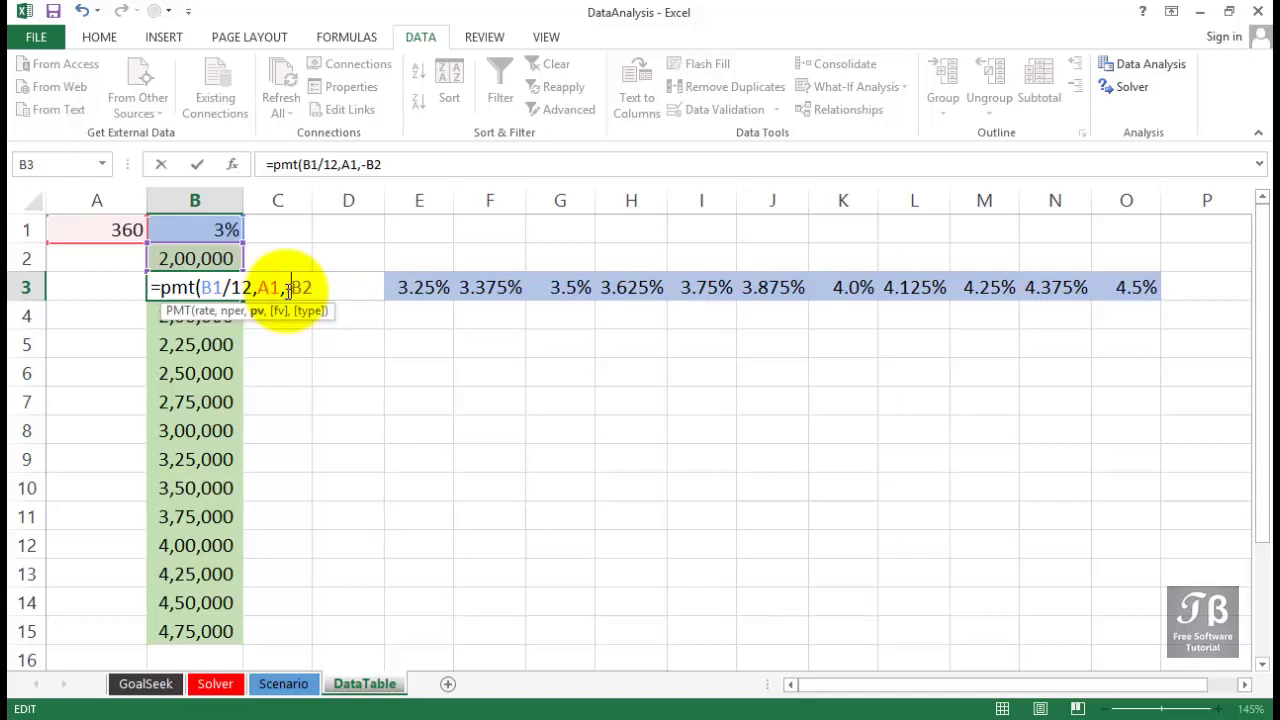
pyautogui.press('Return')
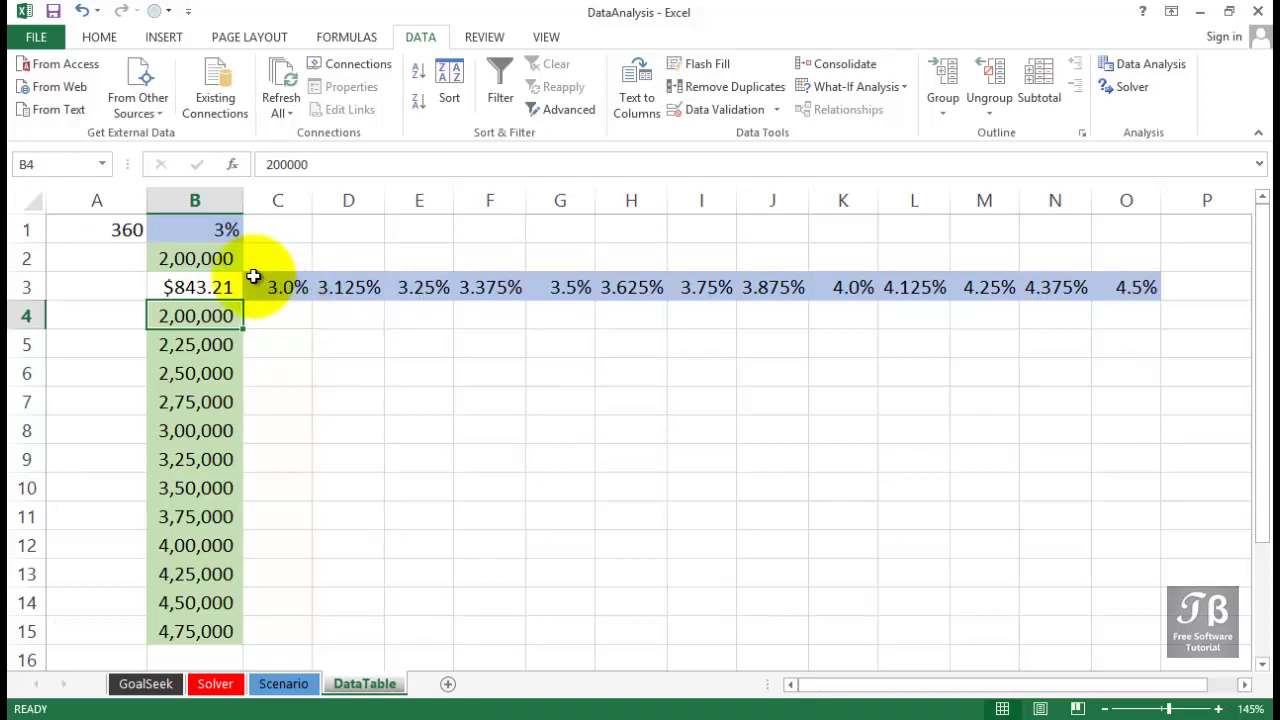
pyautogui.click(228, 258)
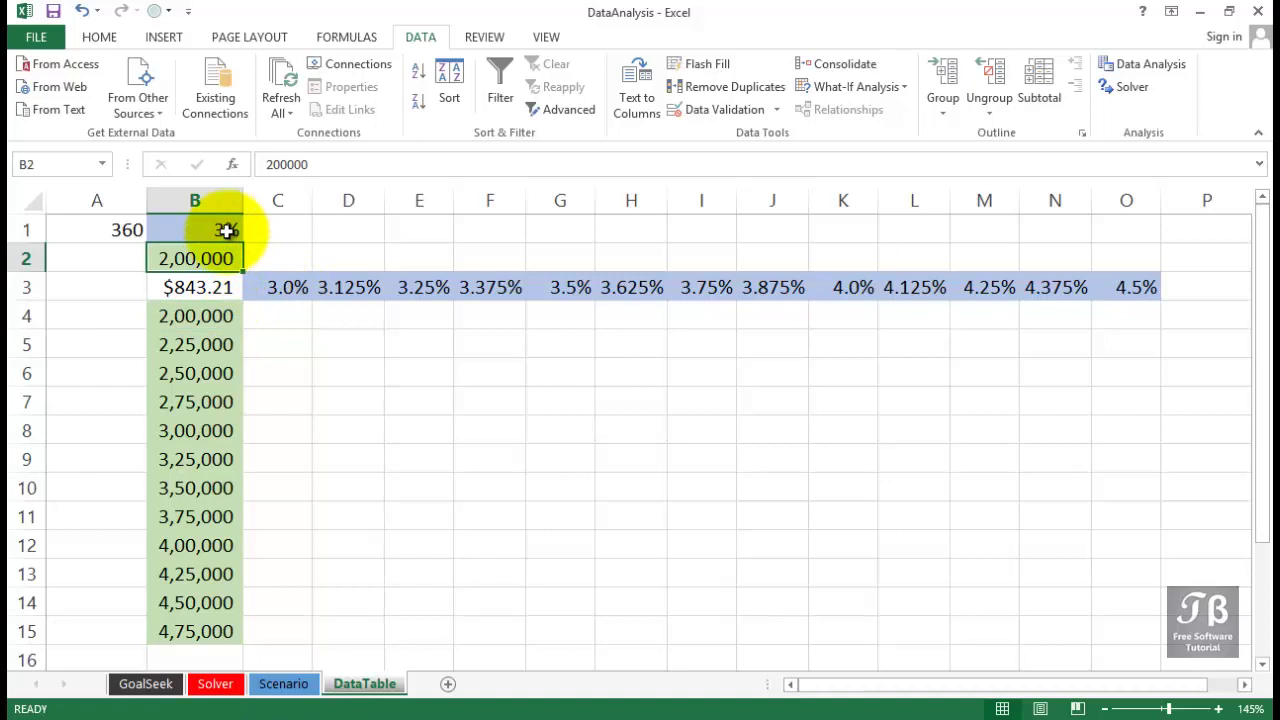
pyautogui.click(227, 229)
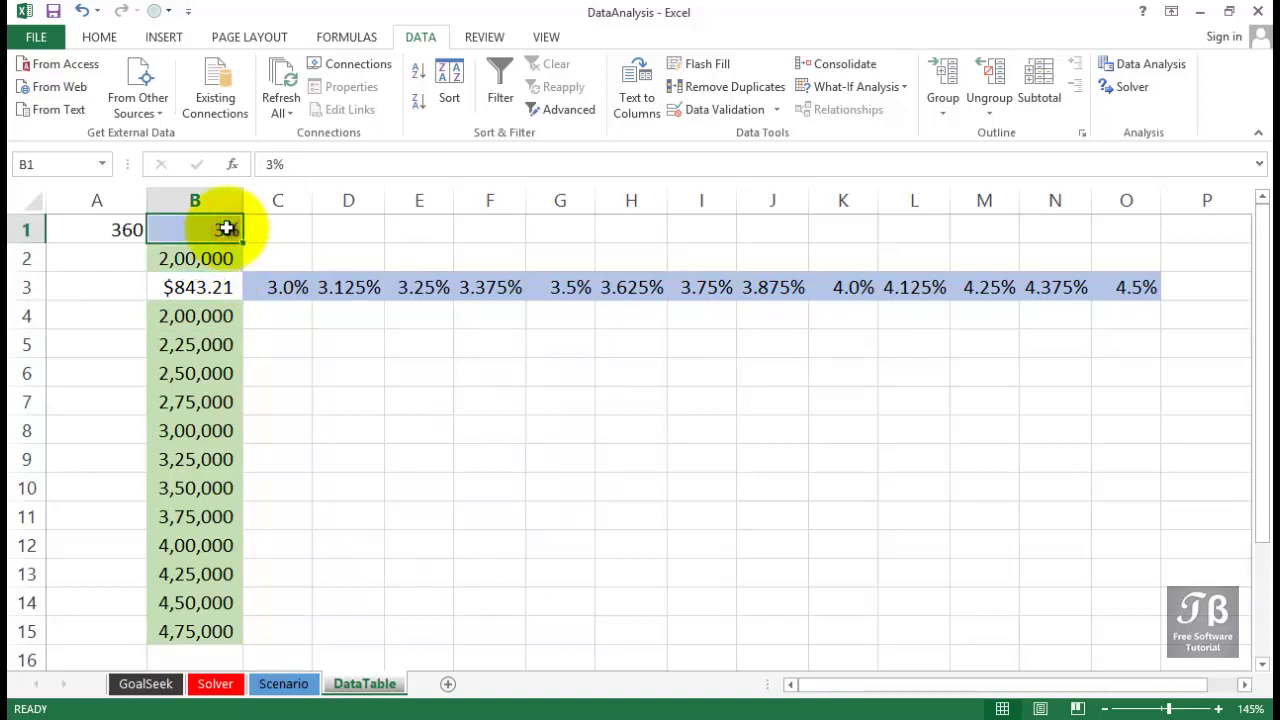
pyautogui.click(213, 284)
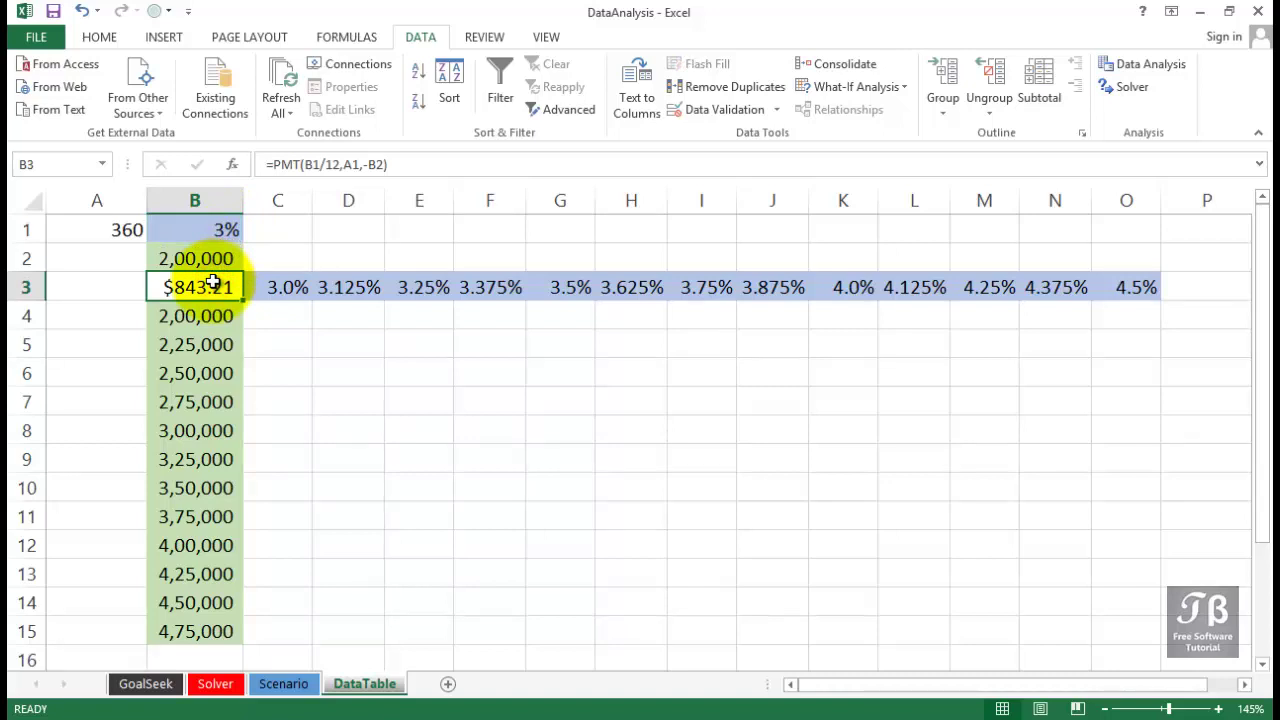
# Step: Select B3:O15 and launch What-If Analysis > Data Table from the Data tab
pyautogui.moveTo(213, 284); pyautogui.dragTo(1147, 645)
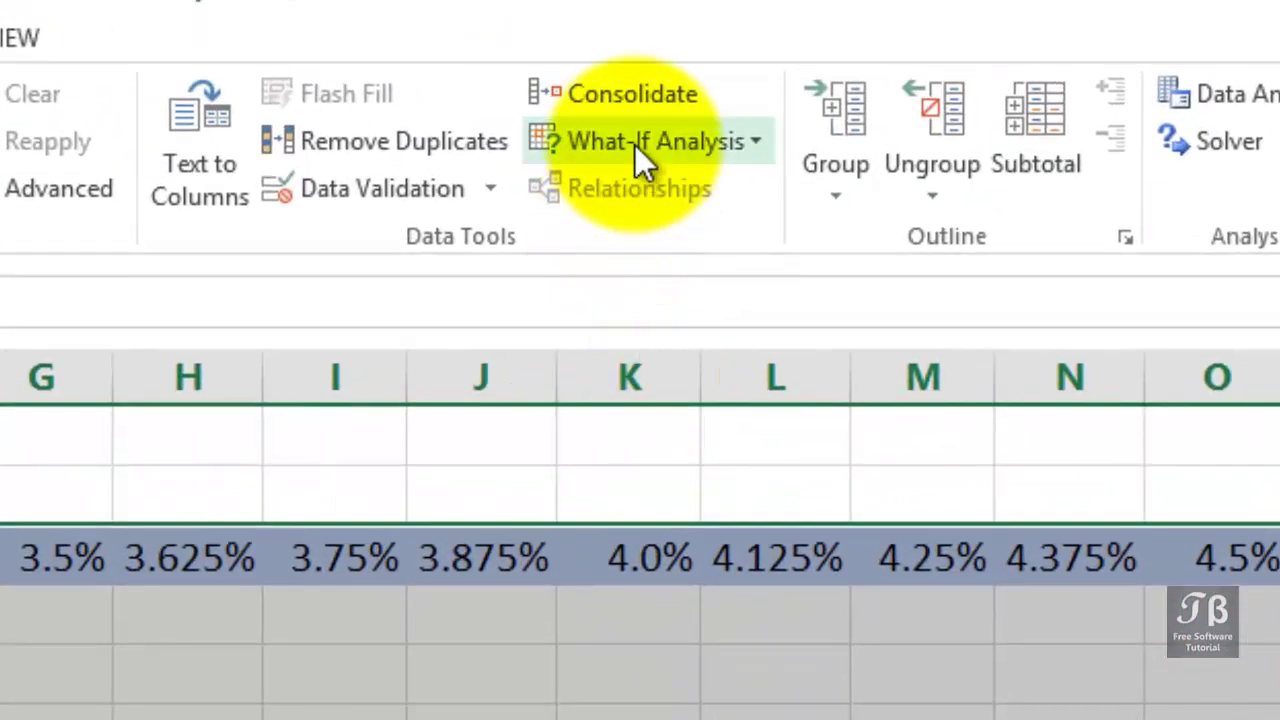
pyautogui.click(635, 145)
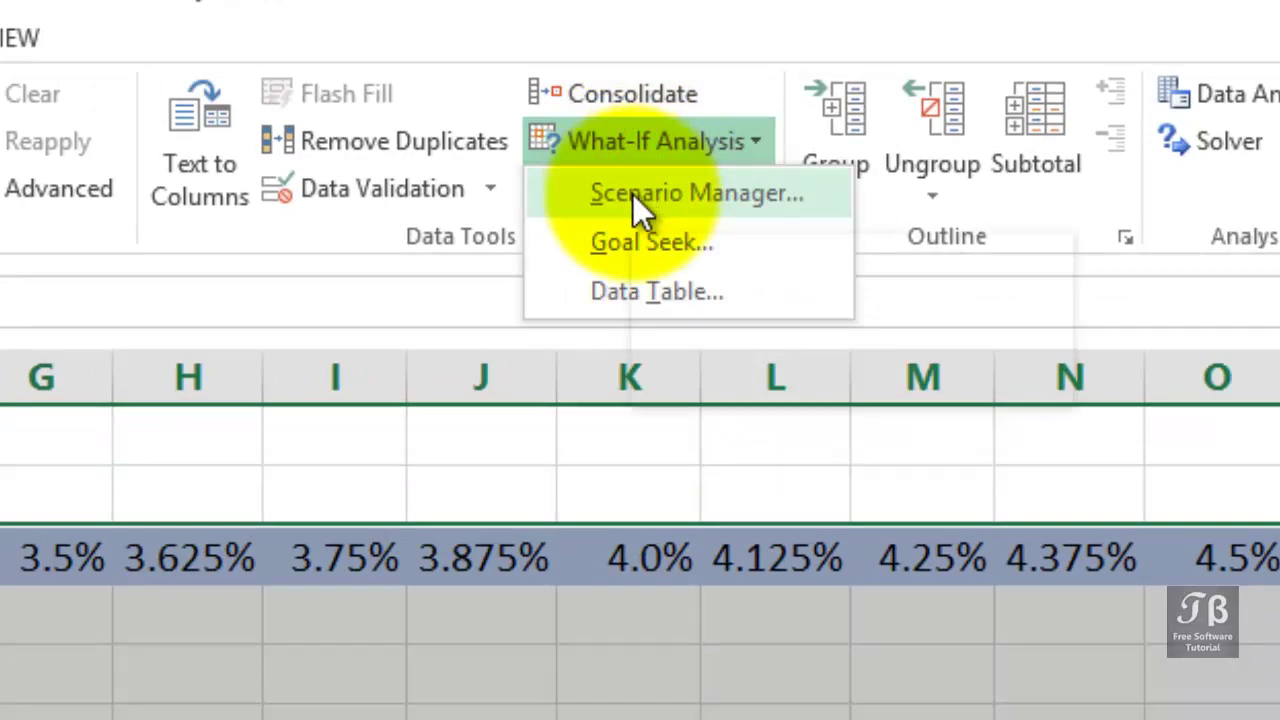
pyautogui.click(617, 289)
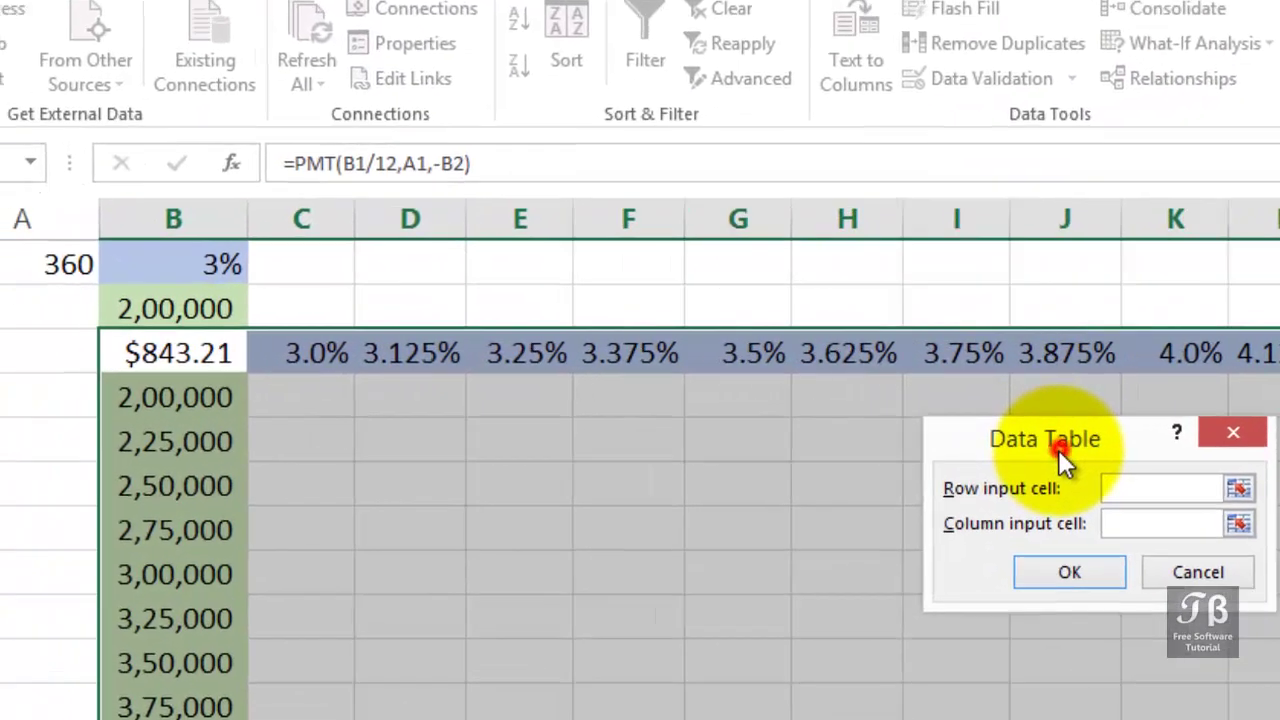
# Step: Set the data table's row input cell to $B$1 and column input cell to $B$2
pyautogui.moveTo(788, 407); pyautogui.dragTo(259, 303)
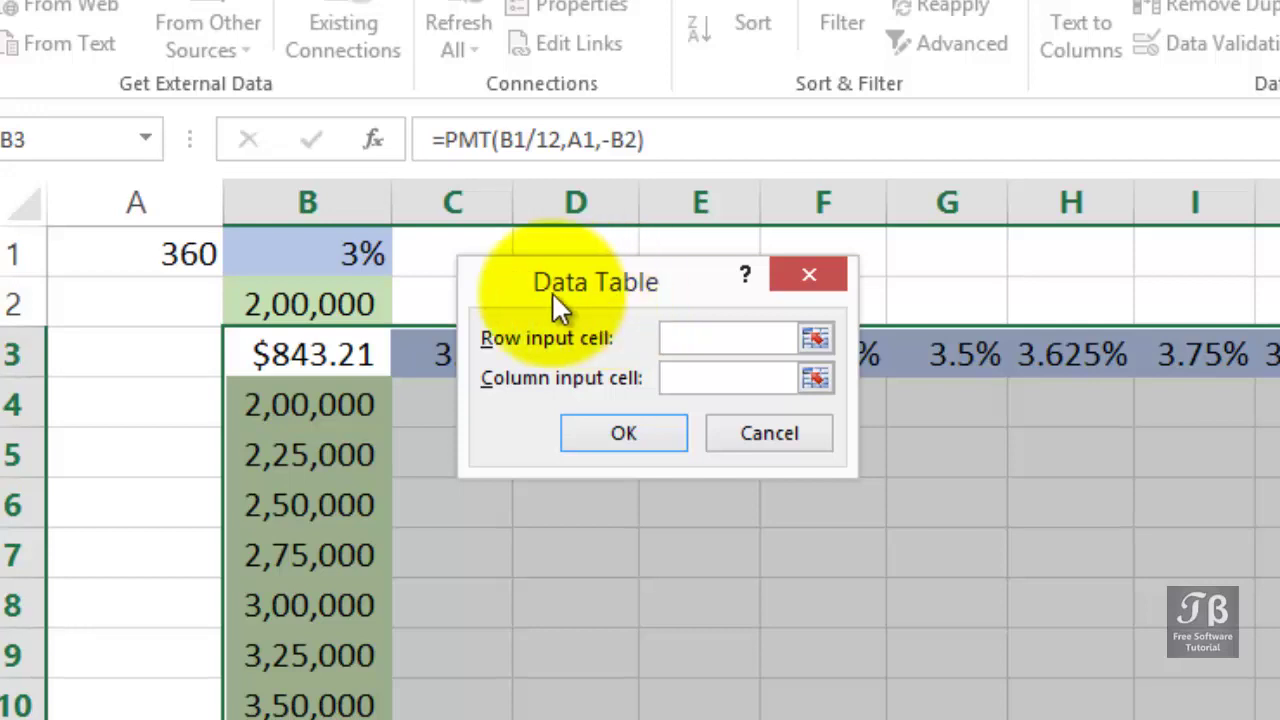
pyautogui.click(354, 257)
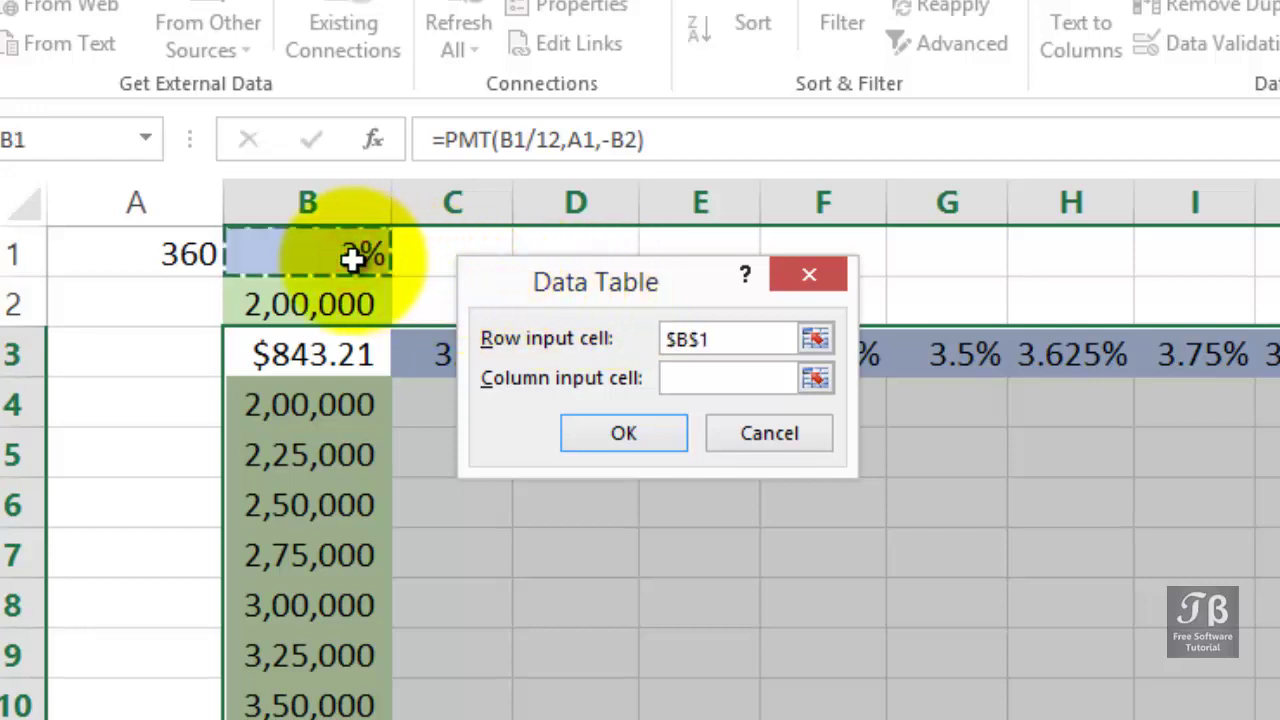
pyautogui.click(686, 381)
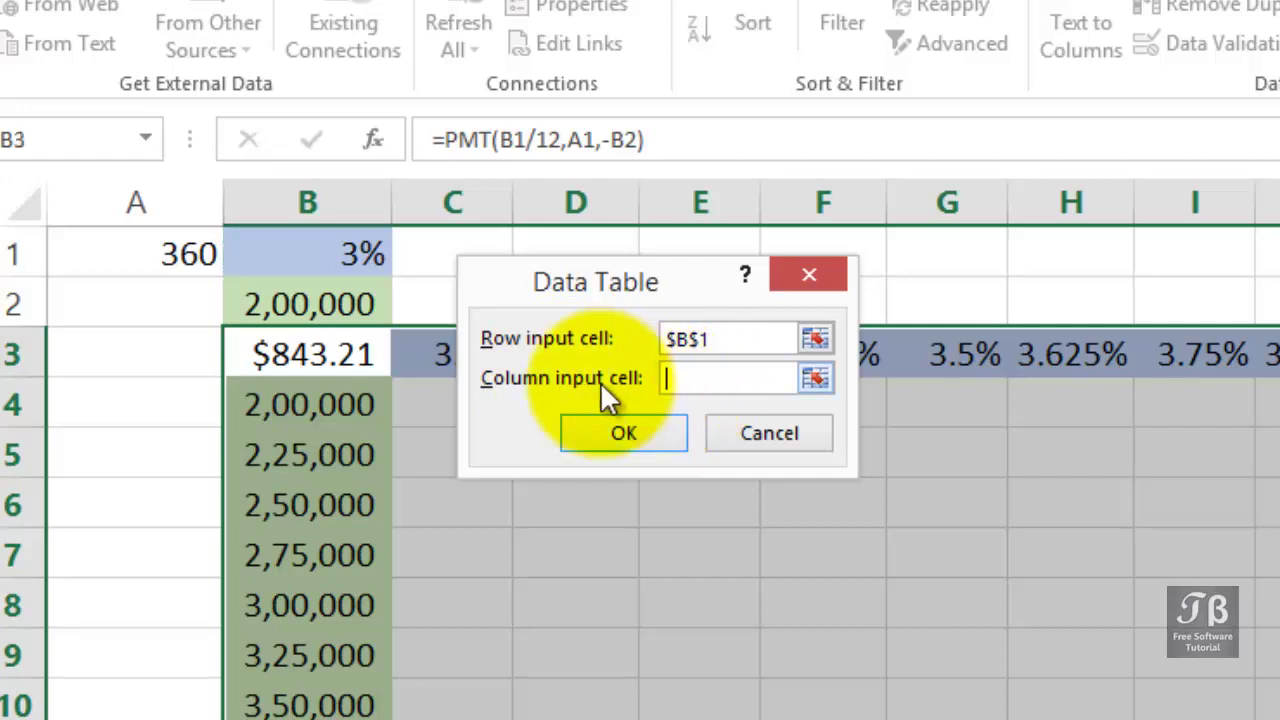
pyautogui.click(343, 304)
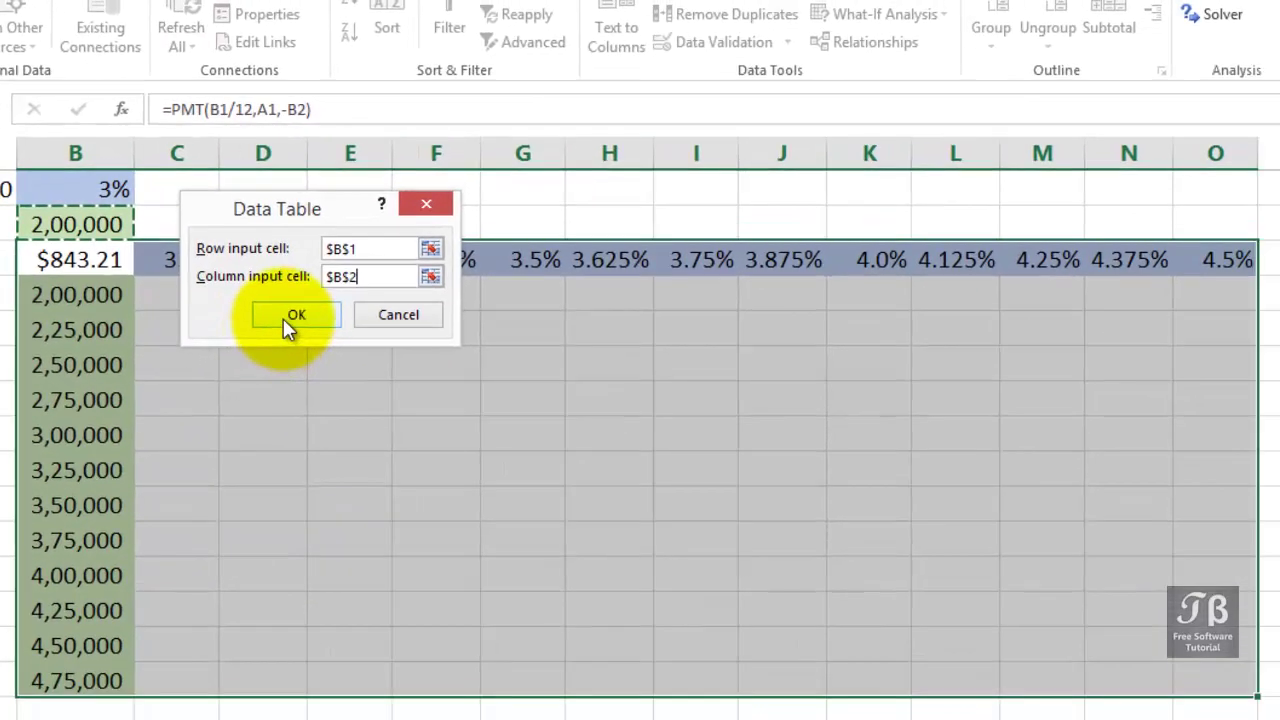
pyautogui.click(500, 396)
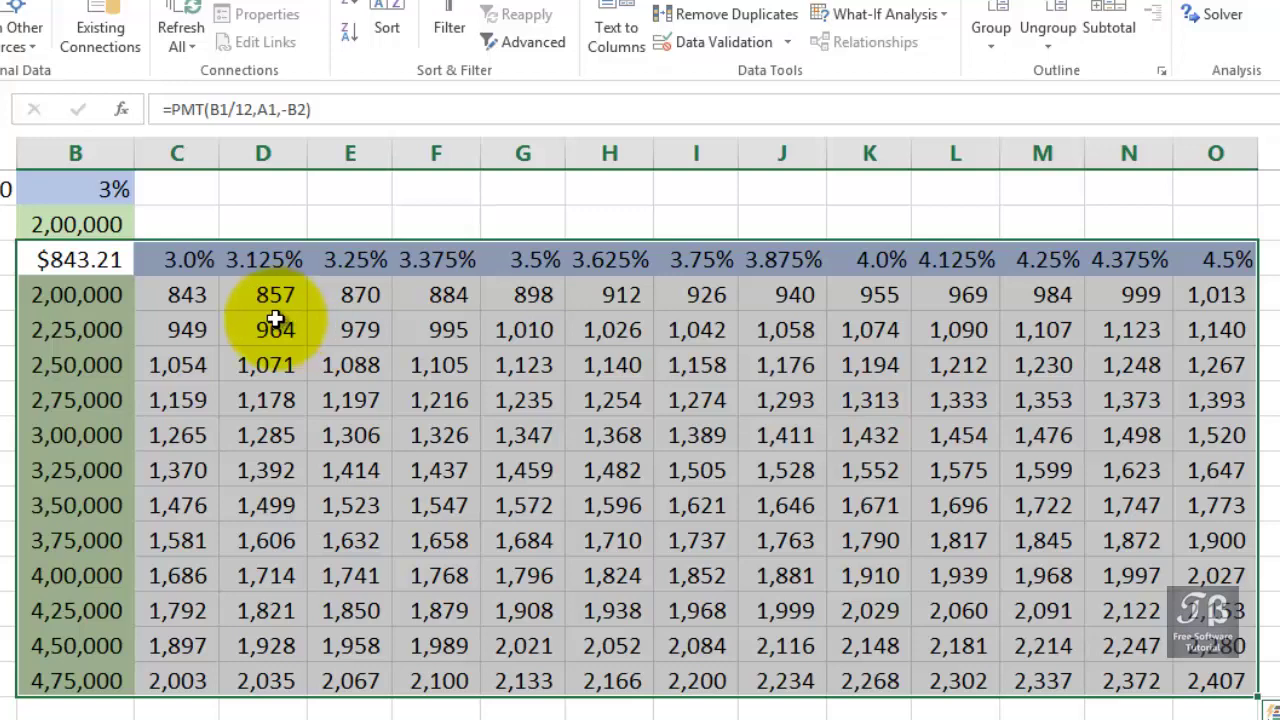
# Step: Check a result cell's {=TABLE(B1,B2)} formula, then select the payment grid C4:O15
pyautogui.click(238, 318)
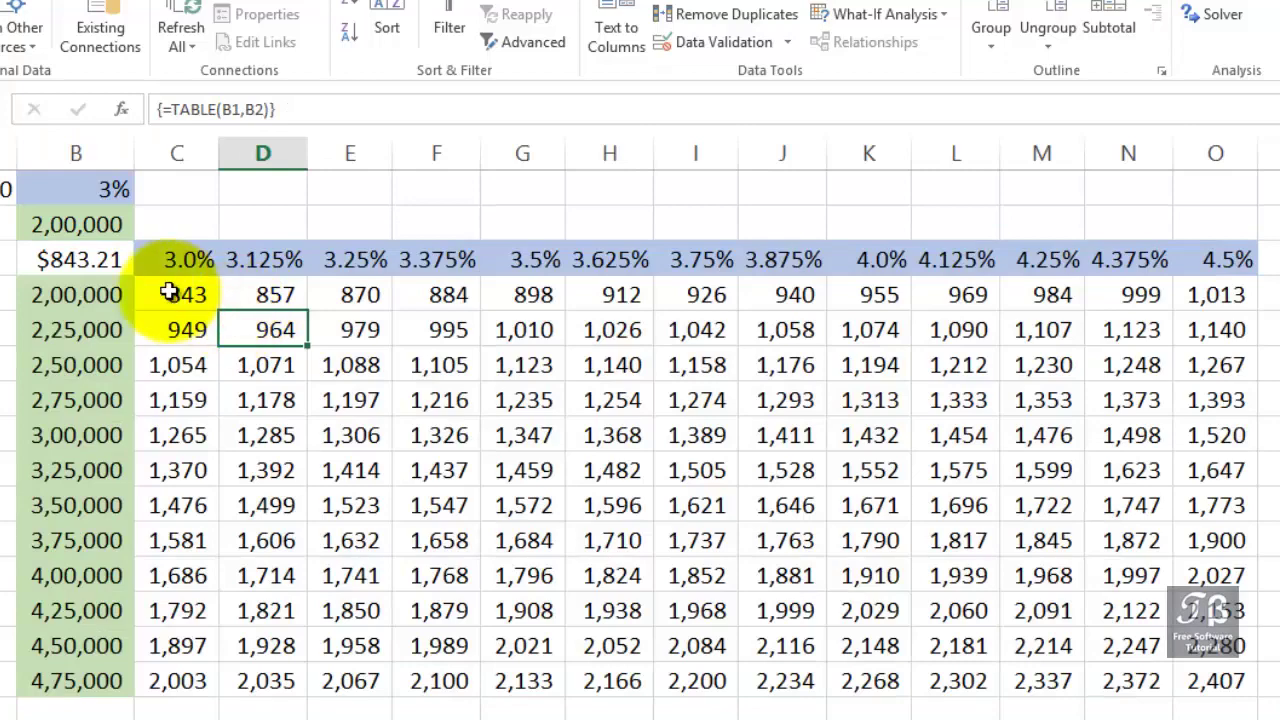
pyautogui.moveTo(170, 291)
pyautogui.mouseDown()
pyautogui.moveTo(620, 437)
pyautogui.moveTo(871, 543)
pyautogui.moveTo(966, 600)
pyautogui.moveTo(1177, 663)
pyautogui.moveTo(1167, 674)
pyautogui.moveTo(1102, 631)
pyautogui.mouseUp()
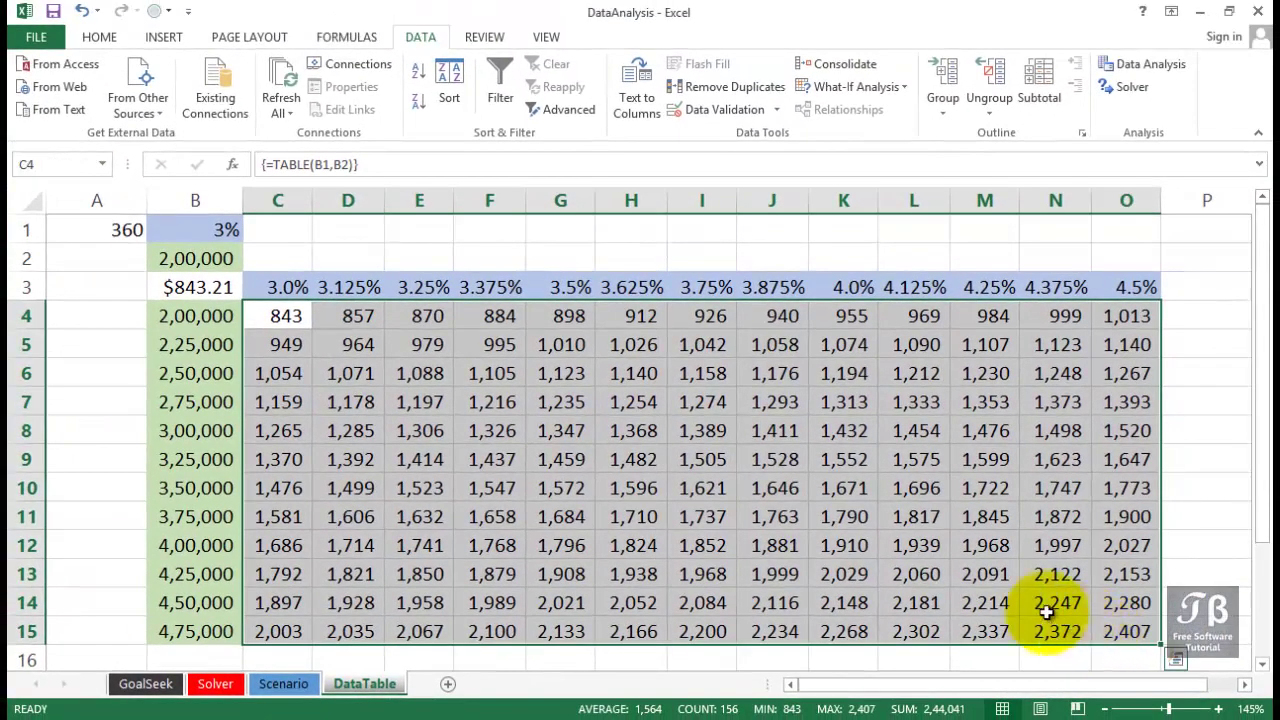
# Step: Apply the Green-Yellow-Red color scale to C4:O15 and deselect to view the shading
pyautogui.click(99, 39)
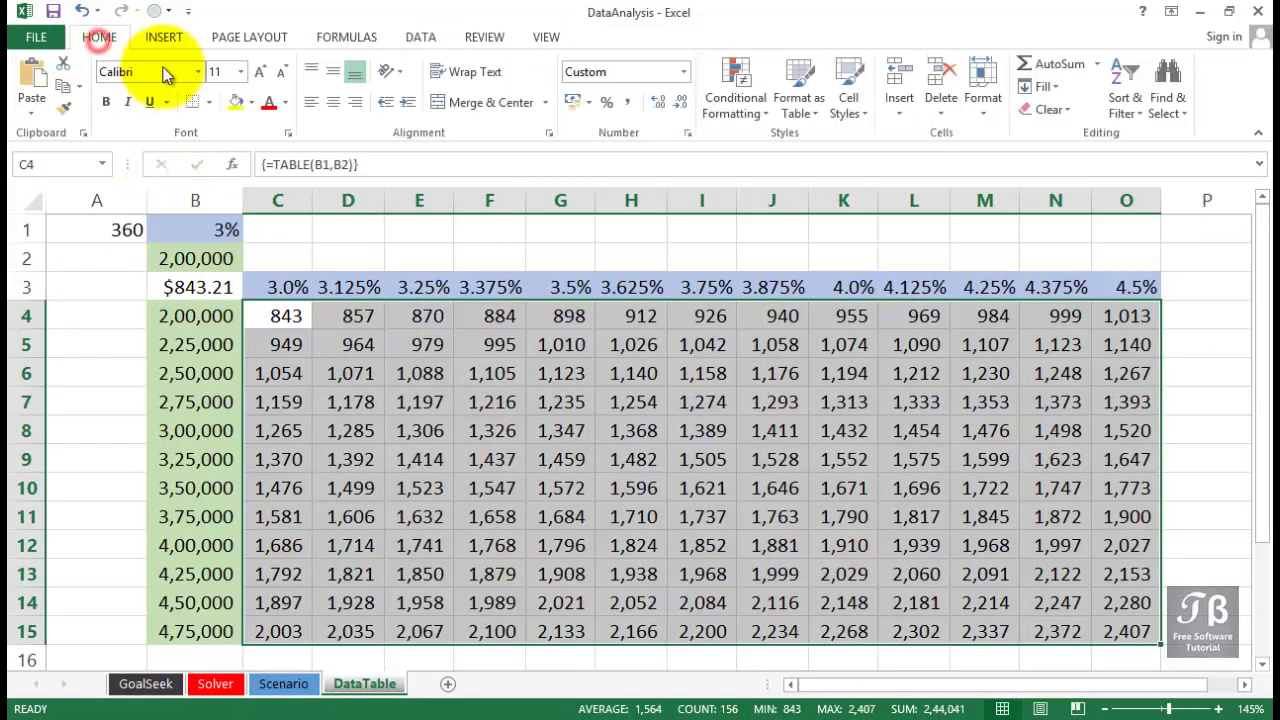
pyautogui.click(763, 116)
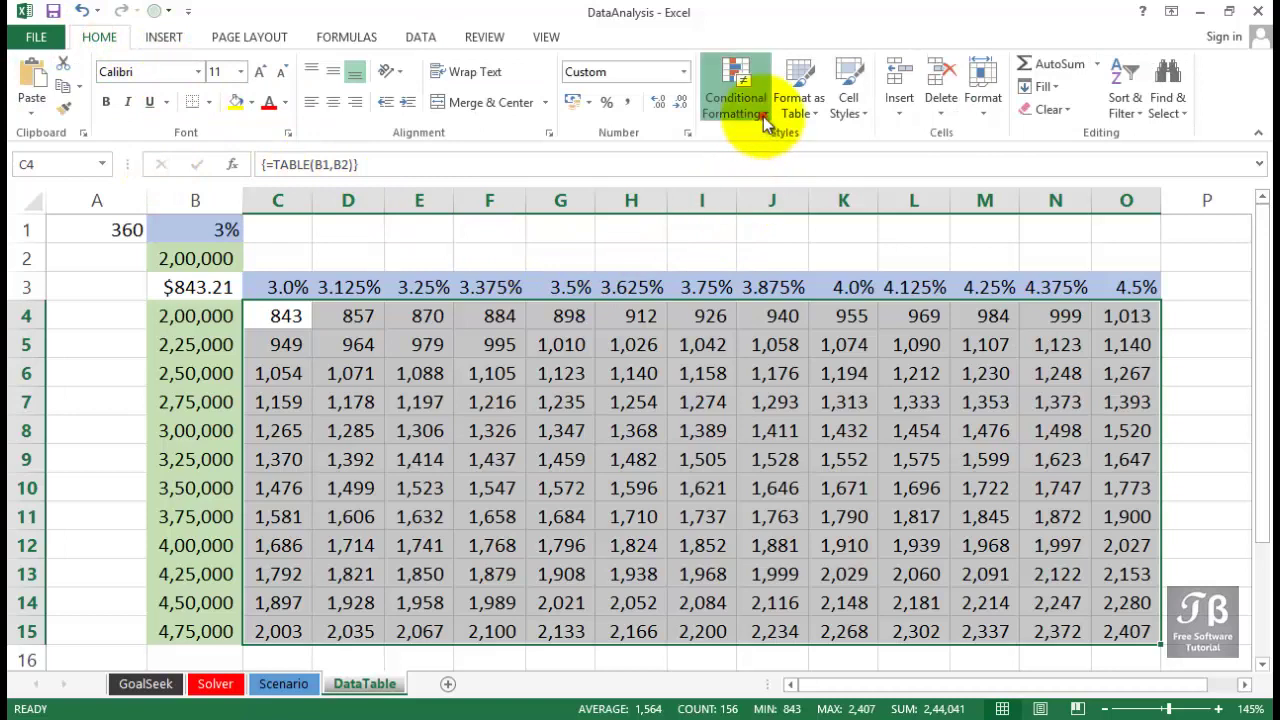
pyautogui.moveTo(778, 199)
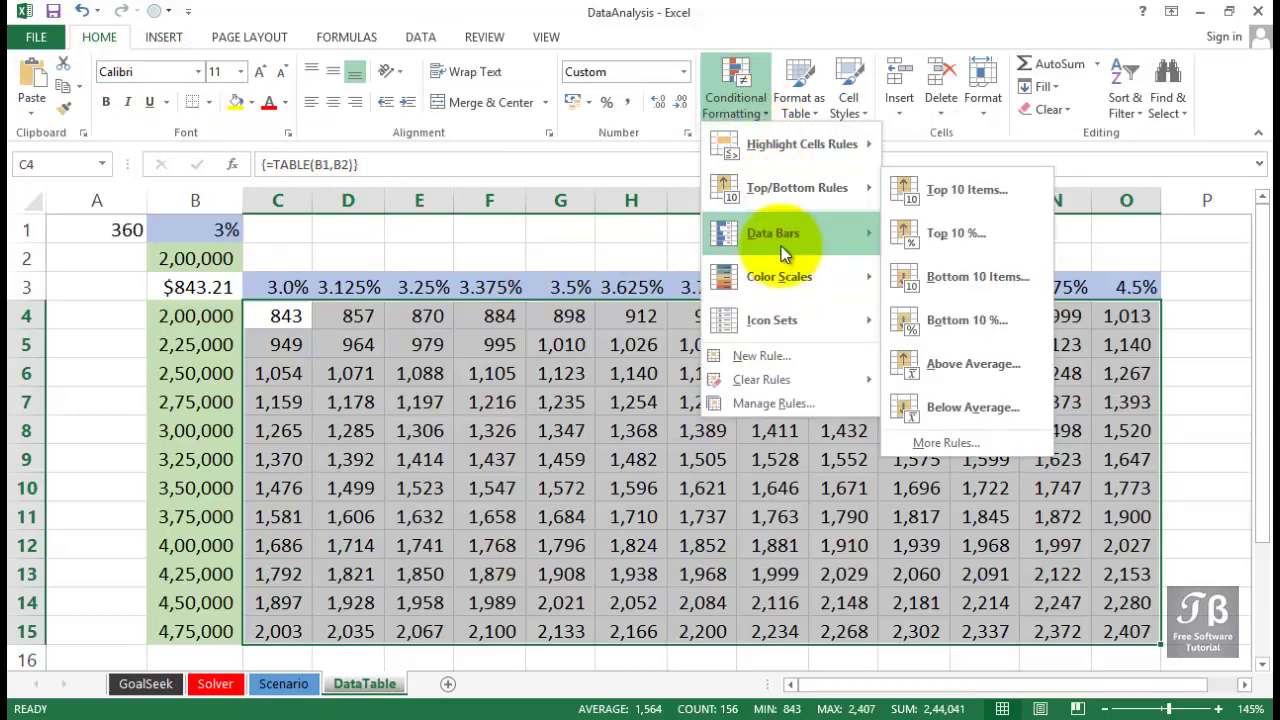
pyautogui.moveTo(783, 268)
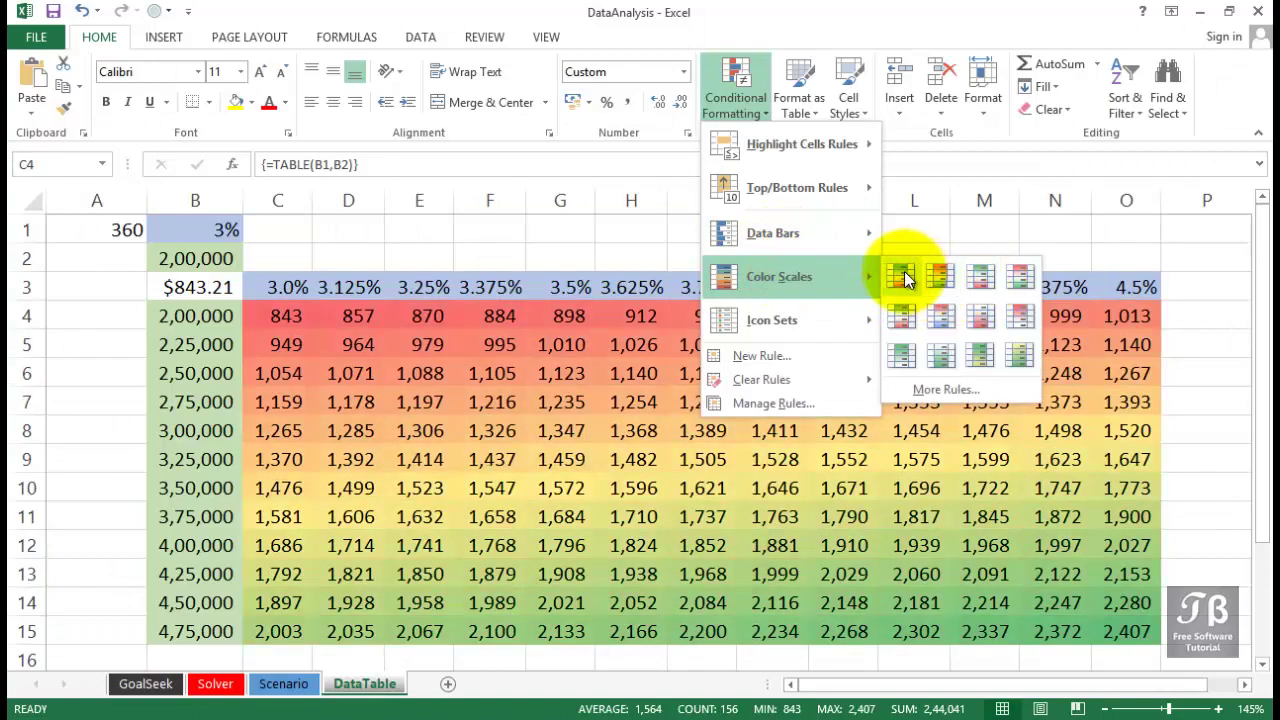
pyautogui.click(902, 276)
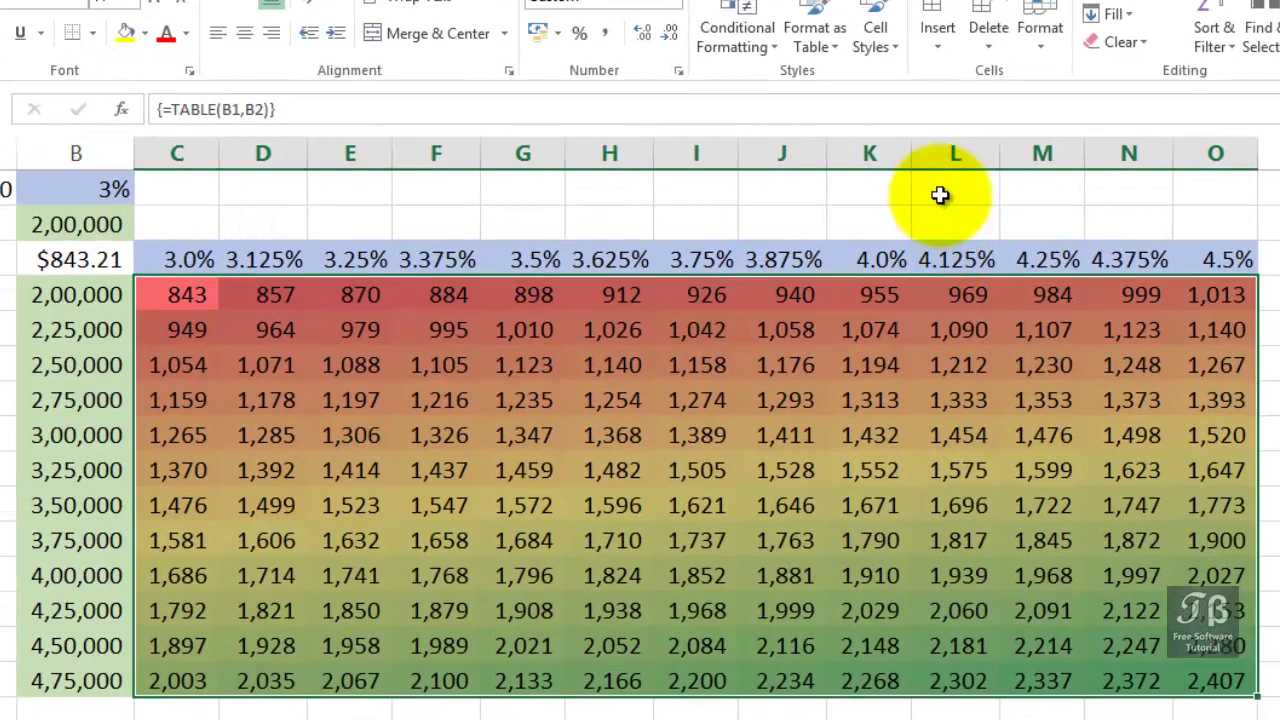
pyautogui.click(940, 195)
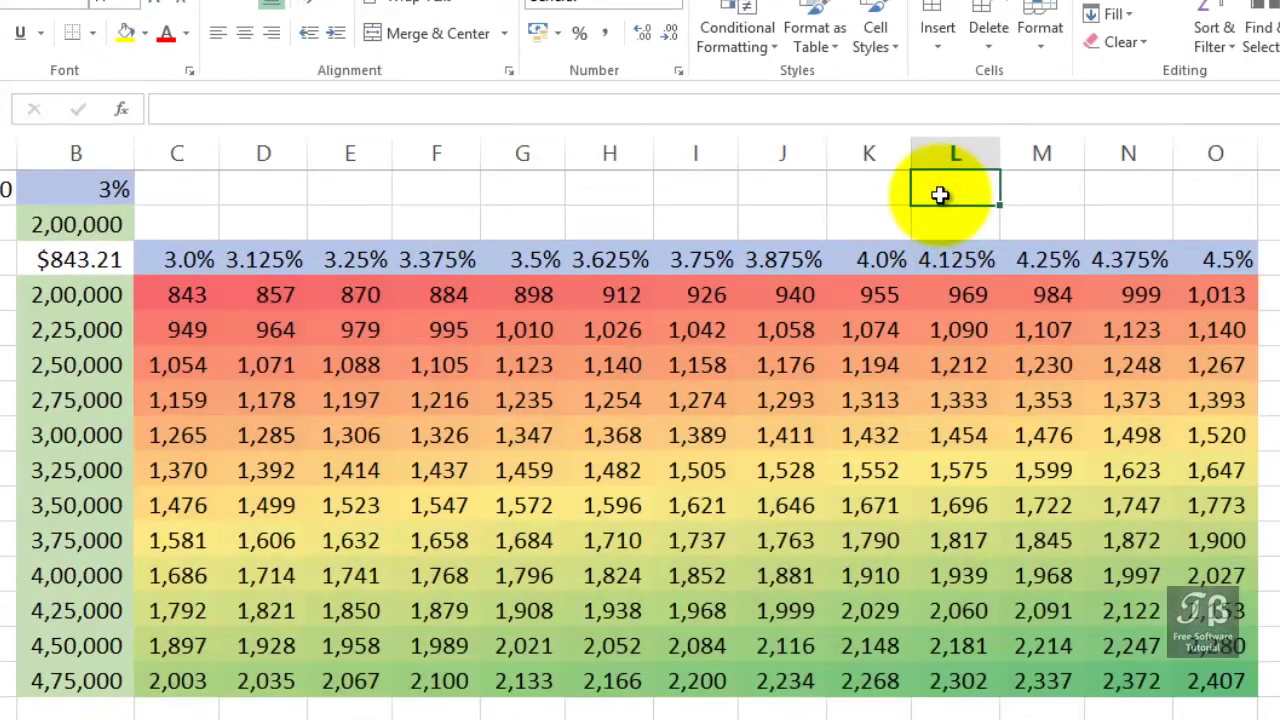